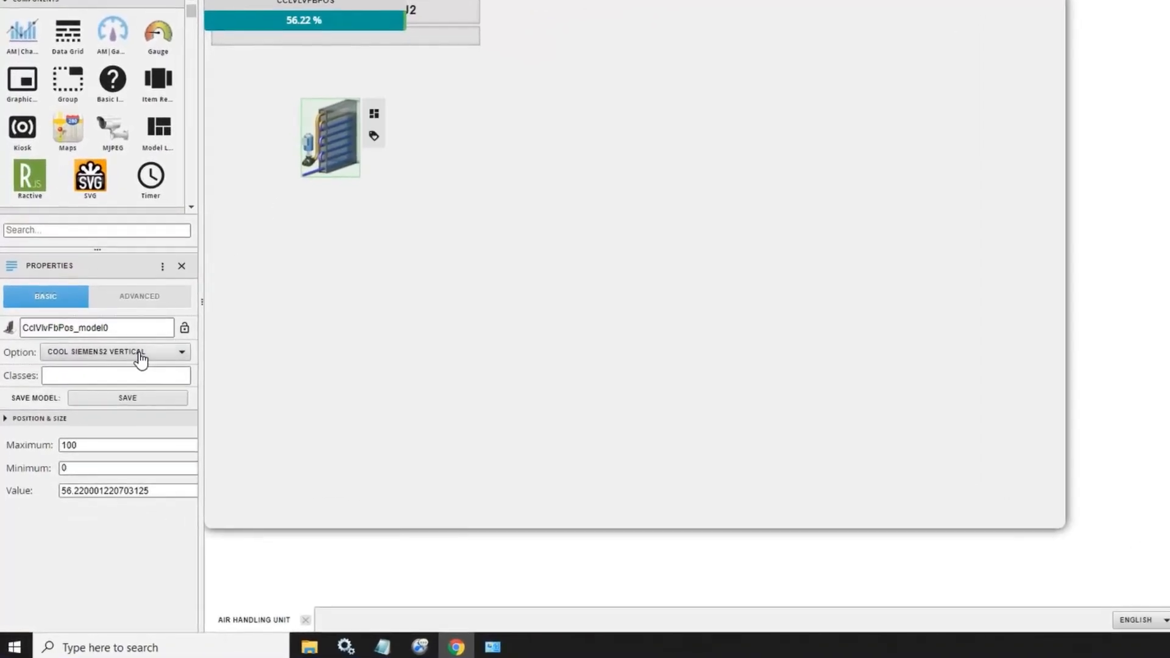
Step: Switch the cooling coil's option to Cool Siemens2 Horizontal and back to Cool Siemens2 Vertical
left_click(115, 395)
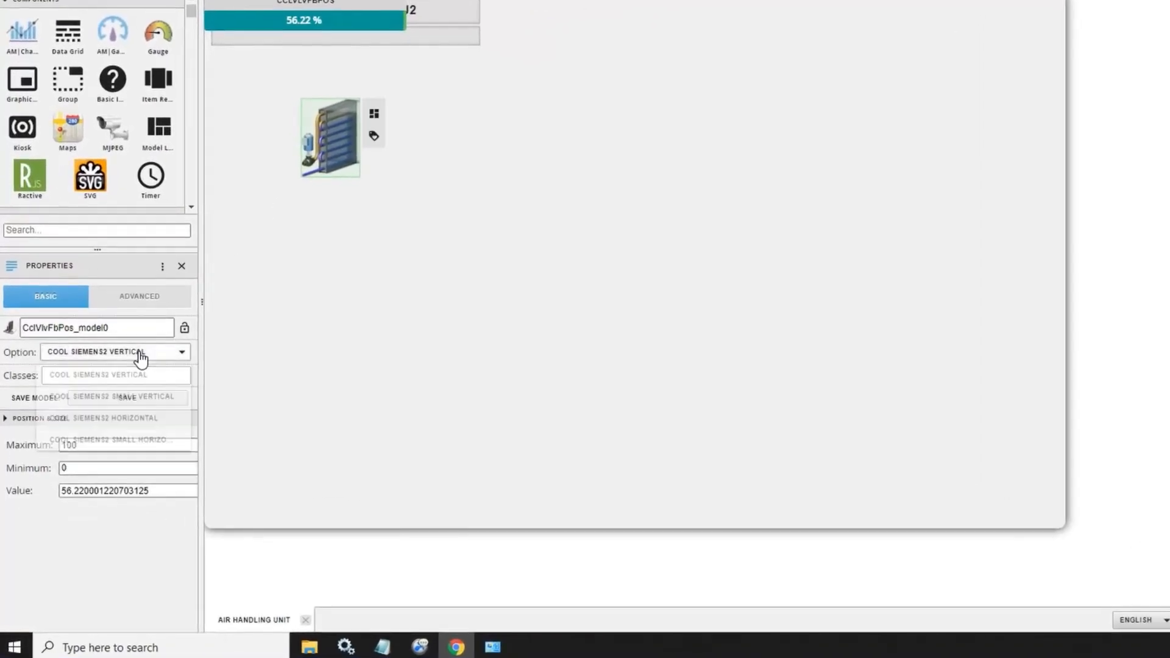
left_click(131, 416)
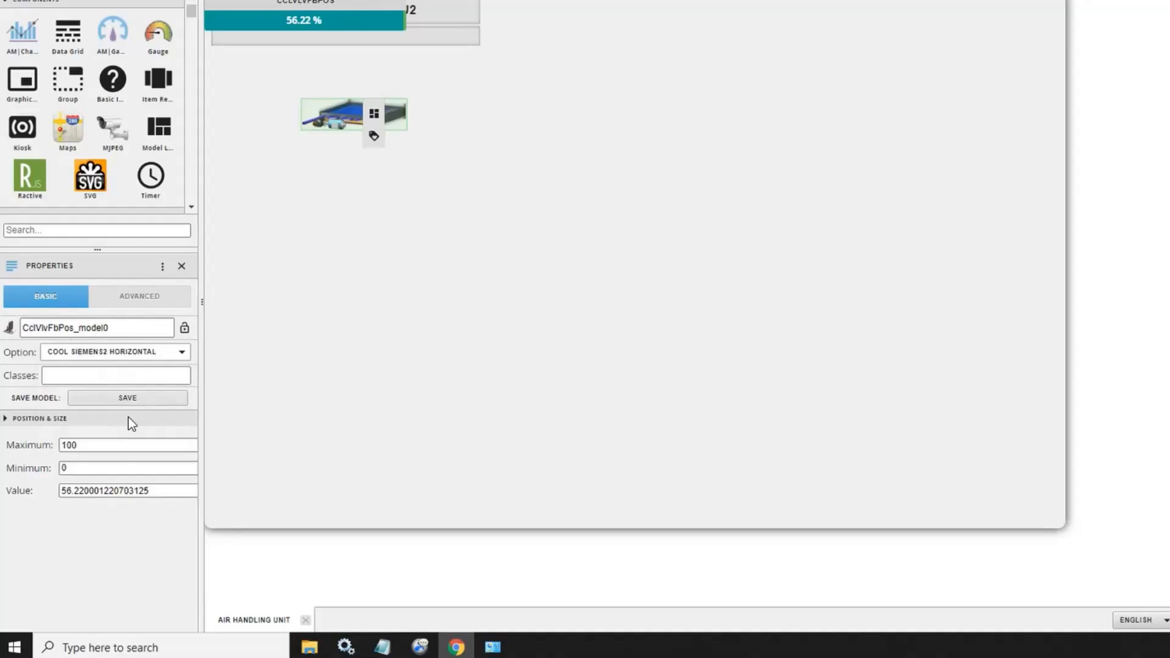
left_click(470, 246)
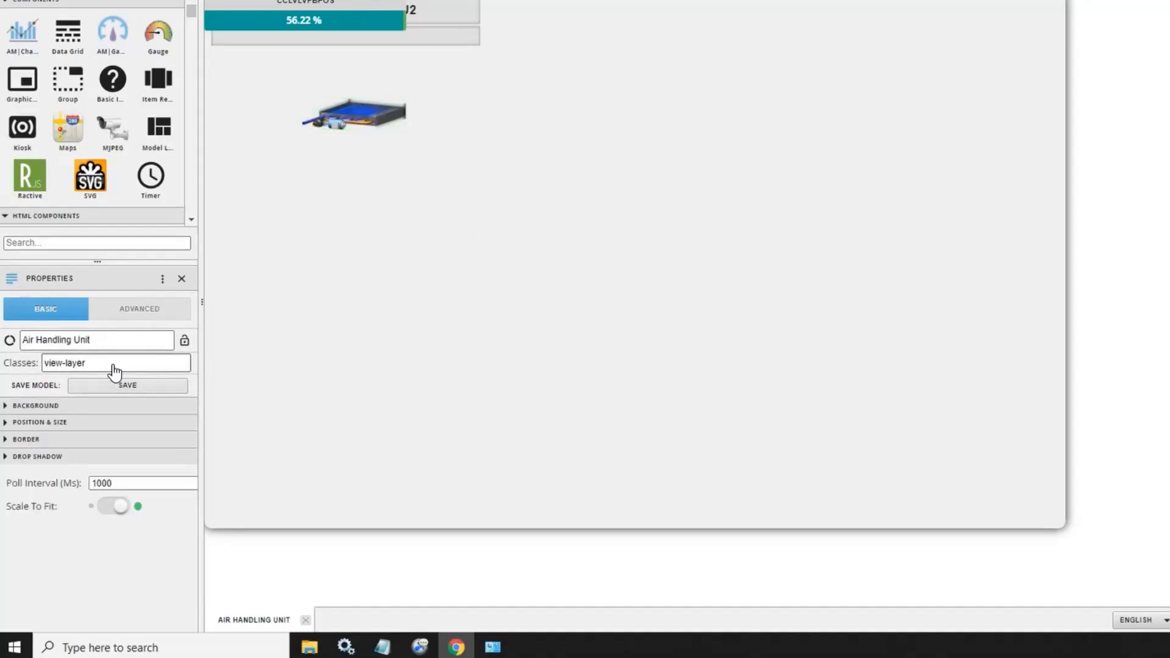
left_click(370, 126)
left_click(149, 355)
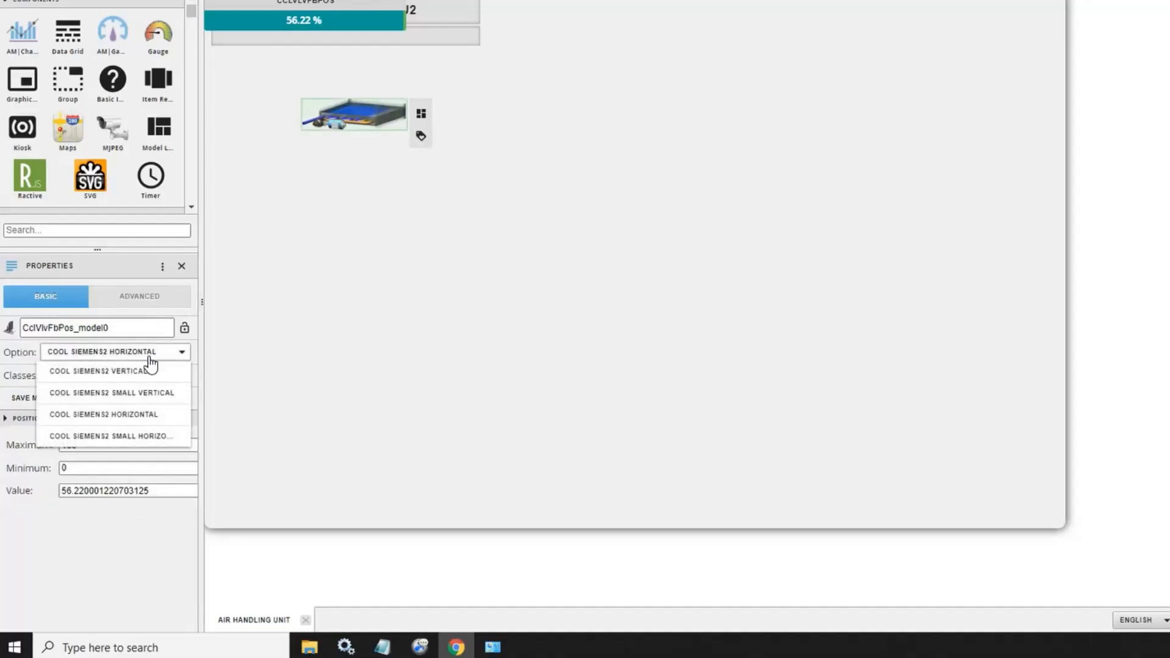
left_click(173, 370)
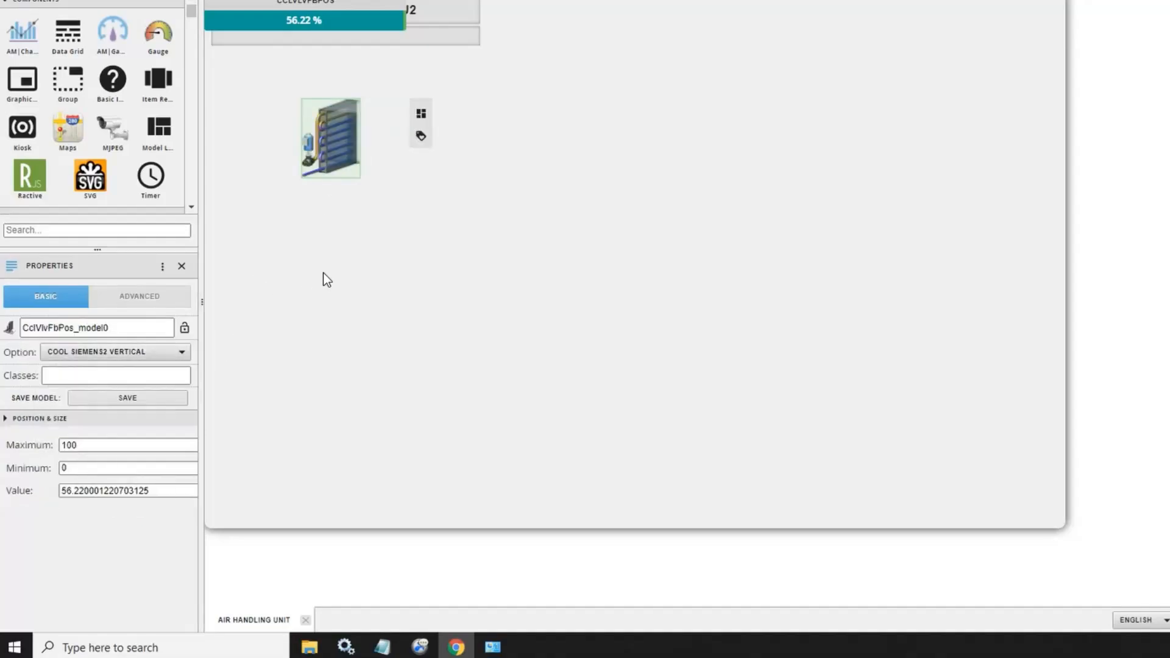
Step: Move the cooling coil to the upper-right area of the graphic
left_click(333, 143)
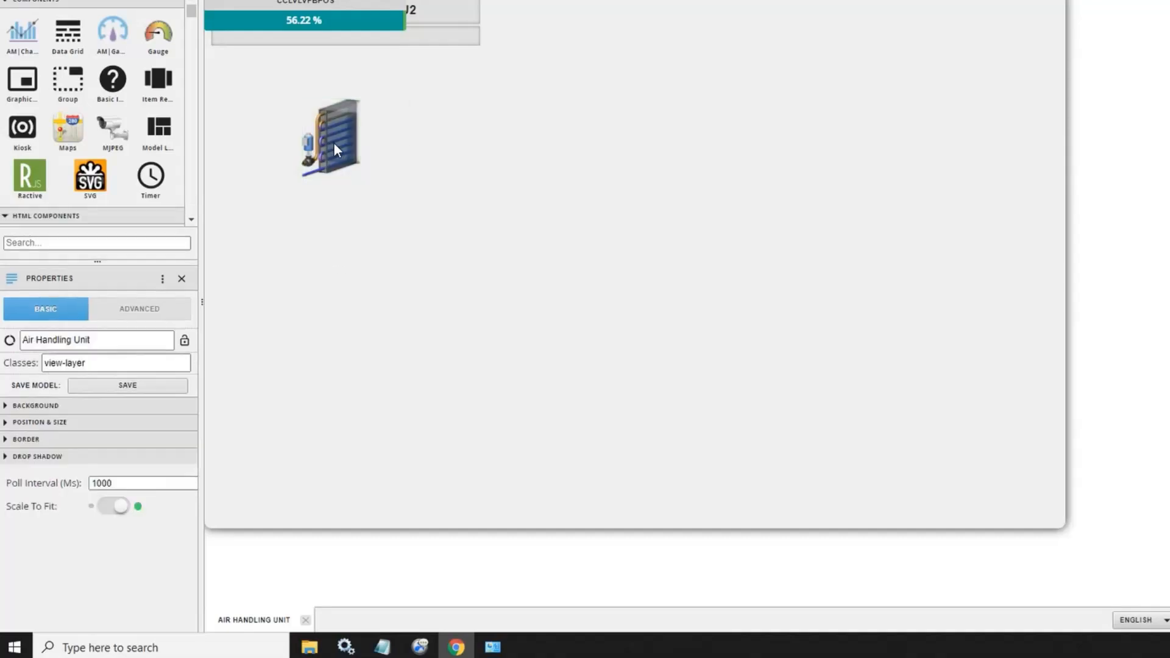
left_click_drag(334, 142, 922, 61)
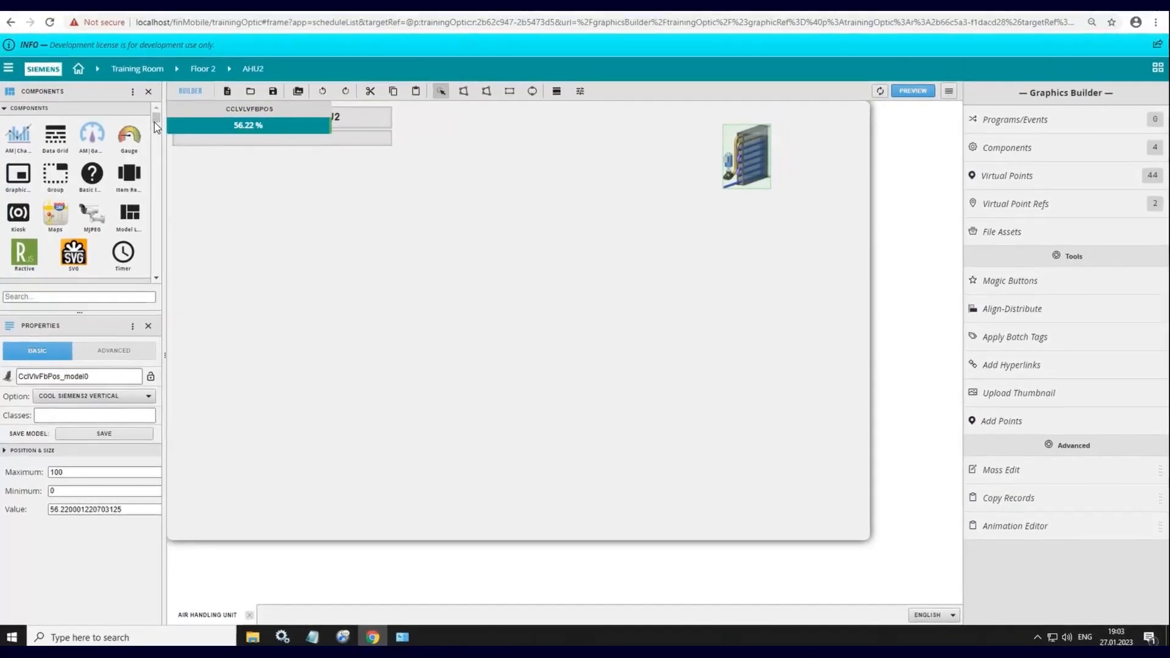
Step: Add a centrifugal fan from the Fans components to the graphic and set its option to Centrifugal Right
scroll(152, 149, "down", 10)
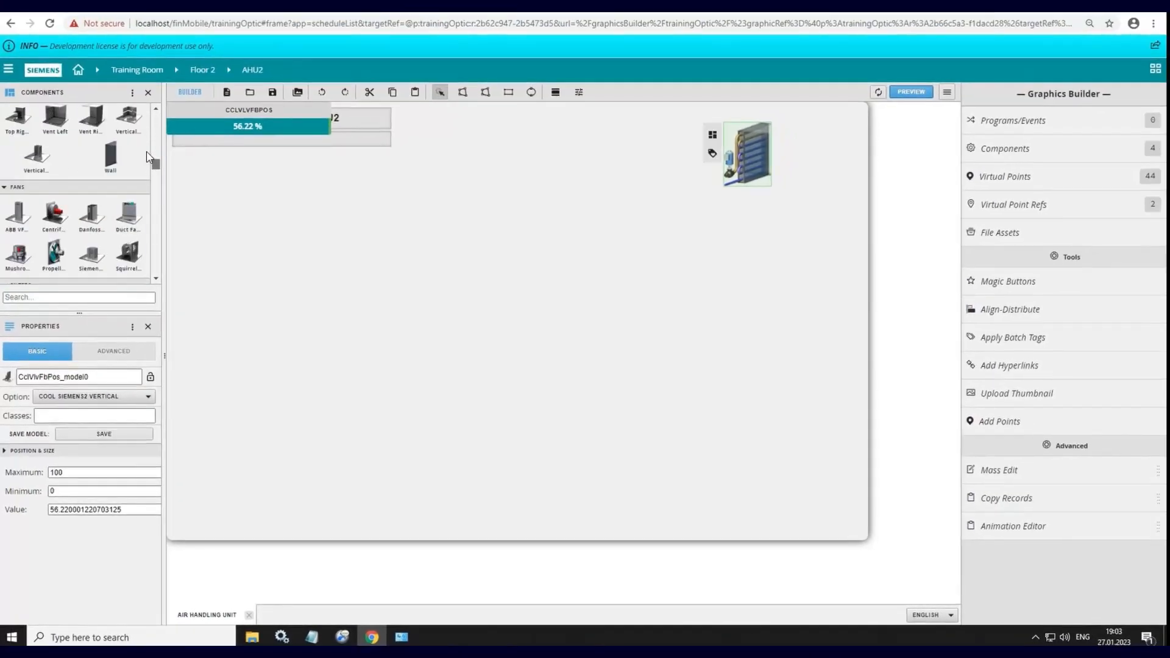
scroll(144, 162, "down", 5)
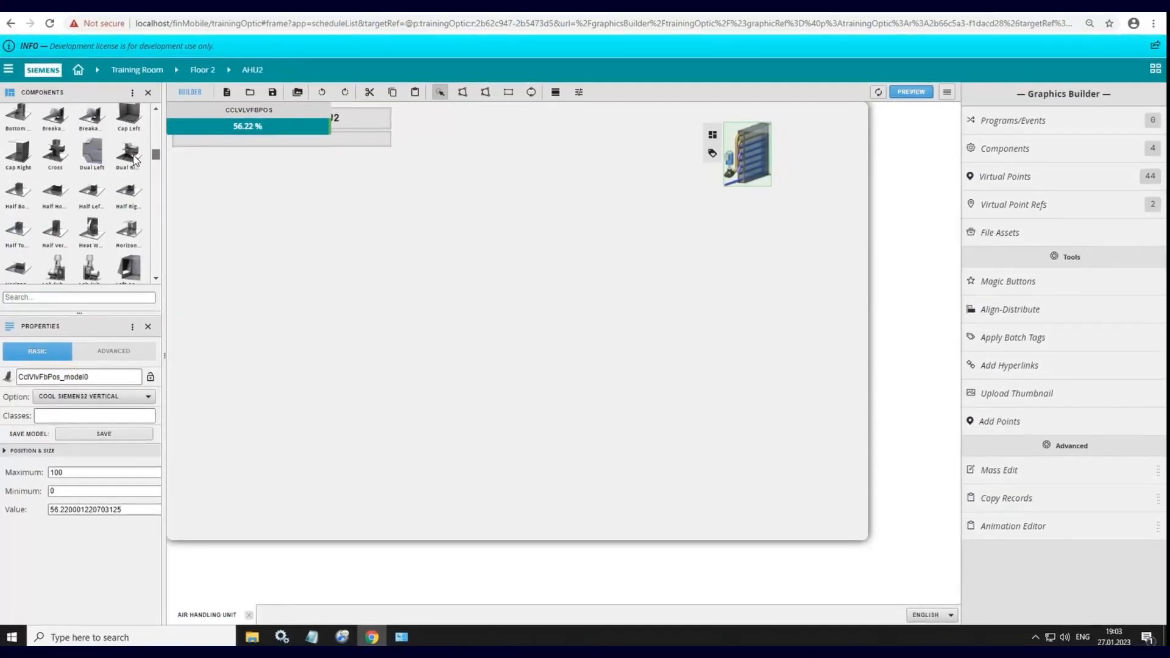
left_click_drag(156, 282, 157, 281)
left_click_drag(55, 255, 272, 219)
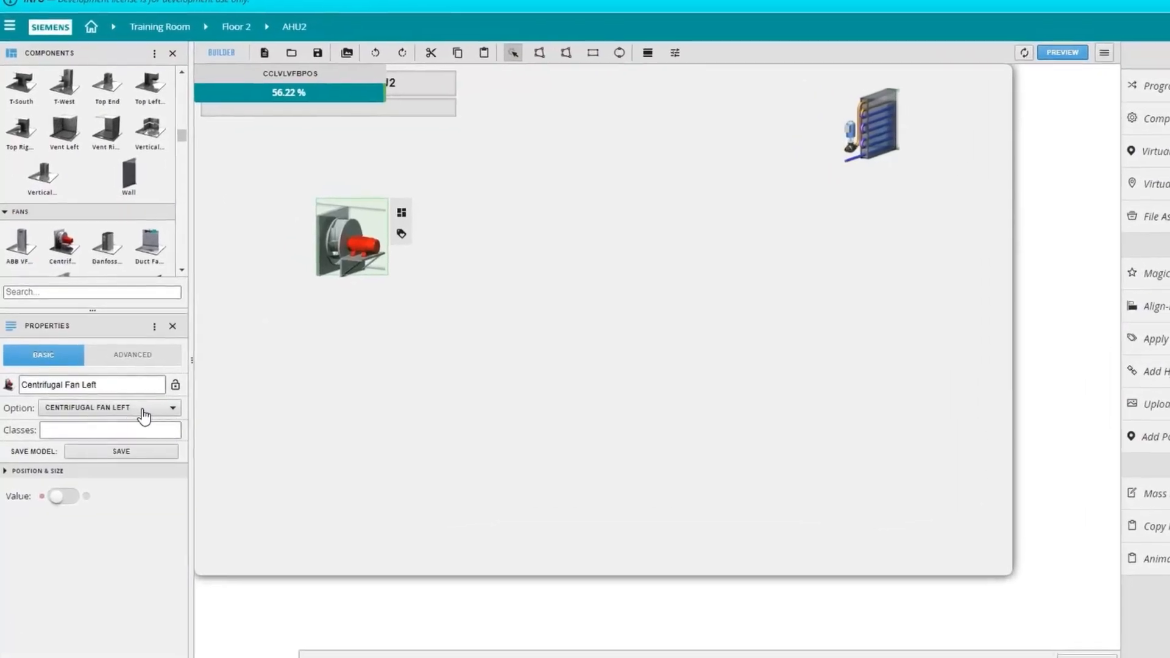
left_click(122, 396)
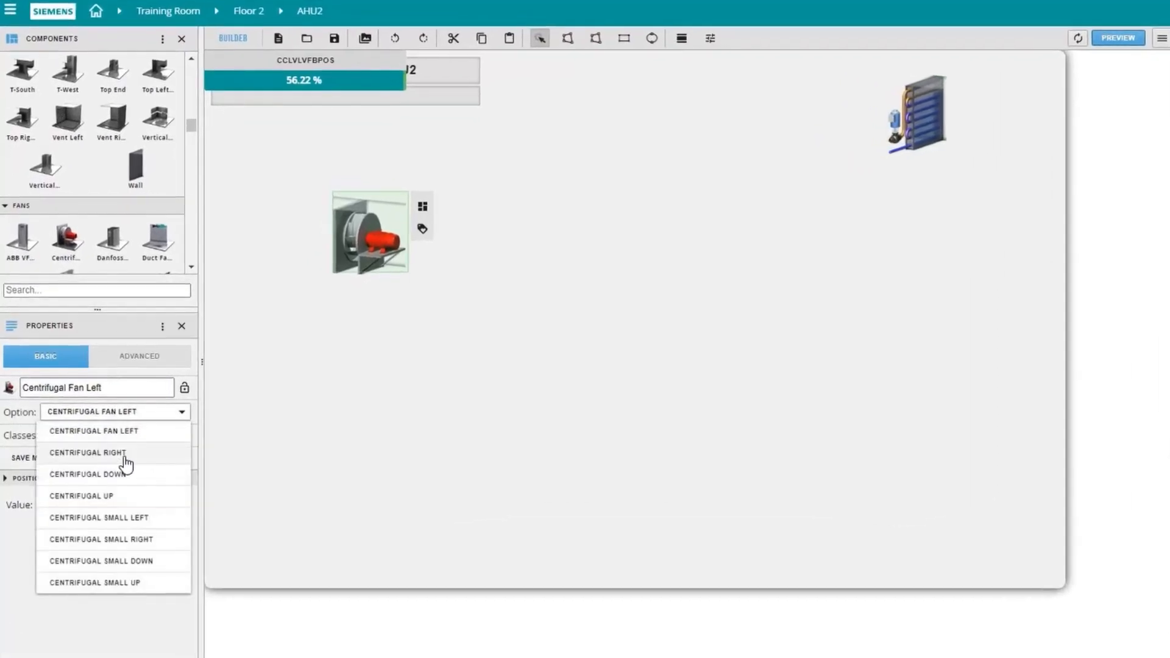
left_click(124, 454)
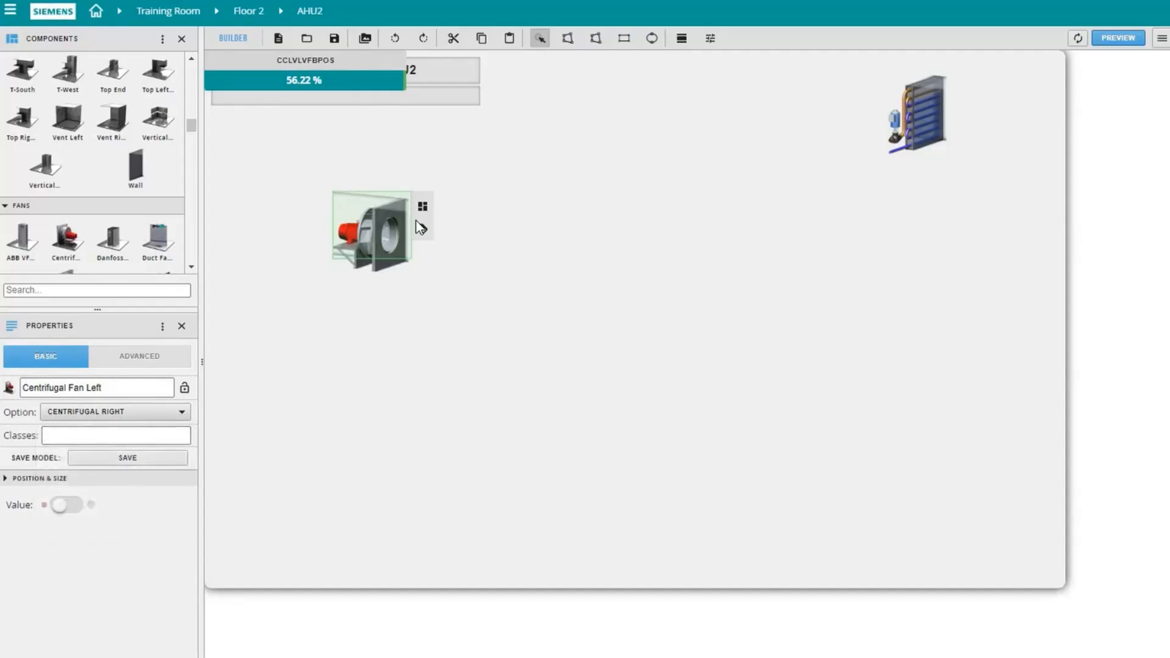
Step: Bind the virtual point FanSuCmd to the centrifugal fan
left_click(162, 39)
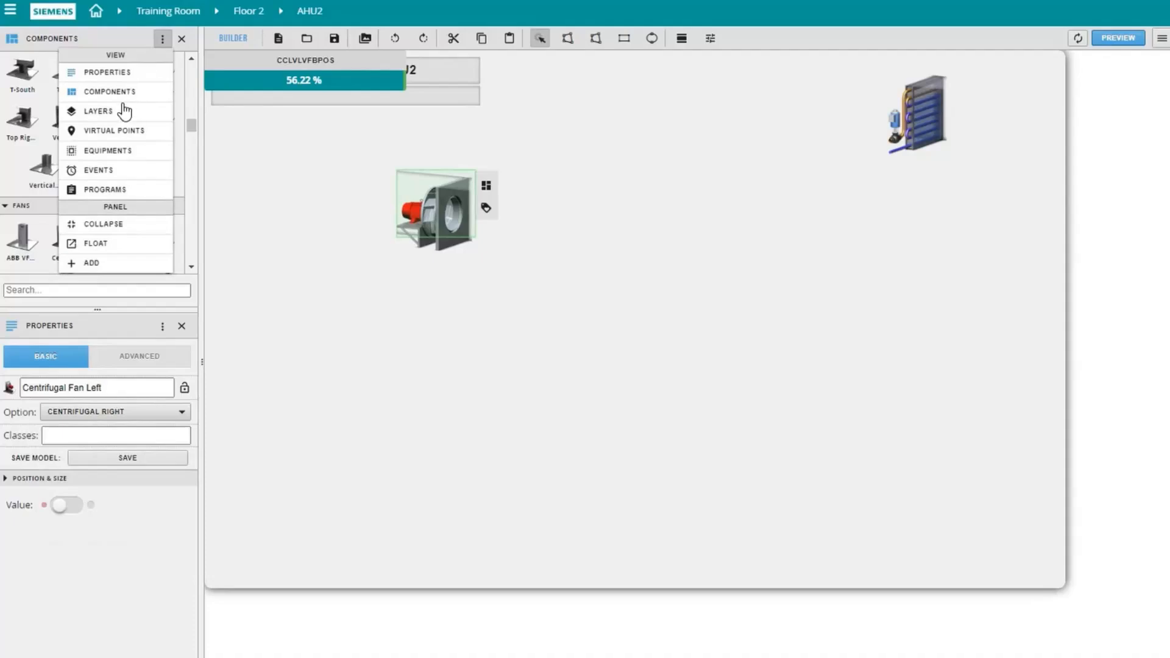
left_click(114, 134)
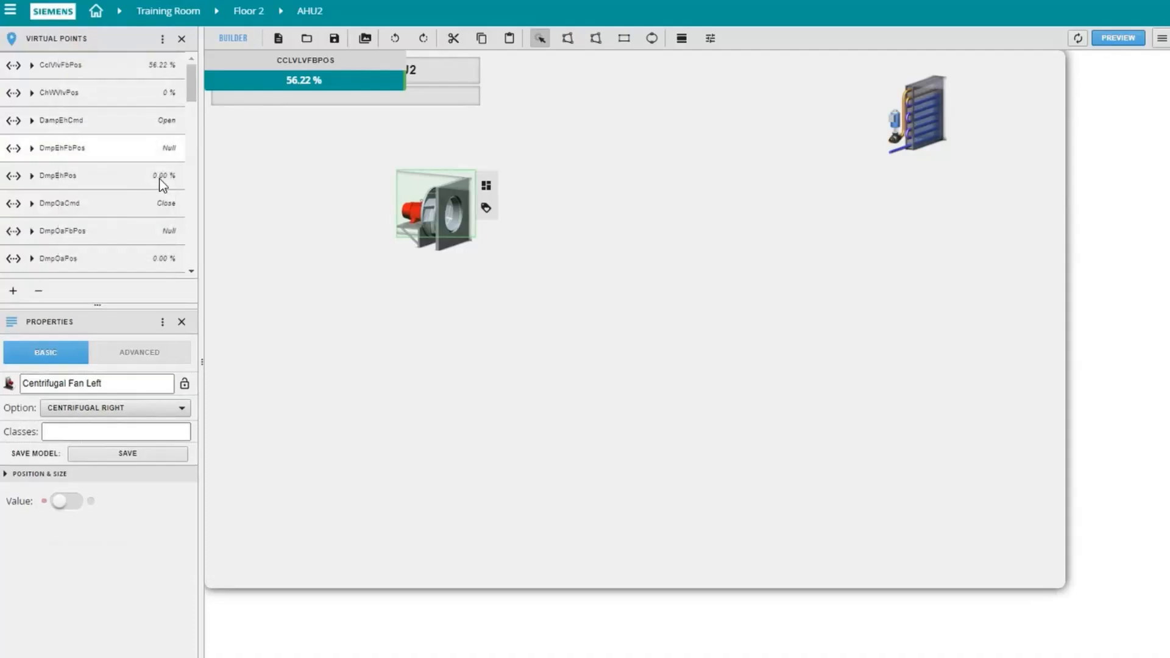
scroll(192, 141, "down", 5)
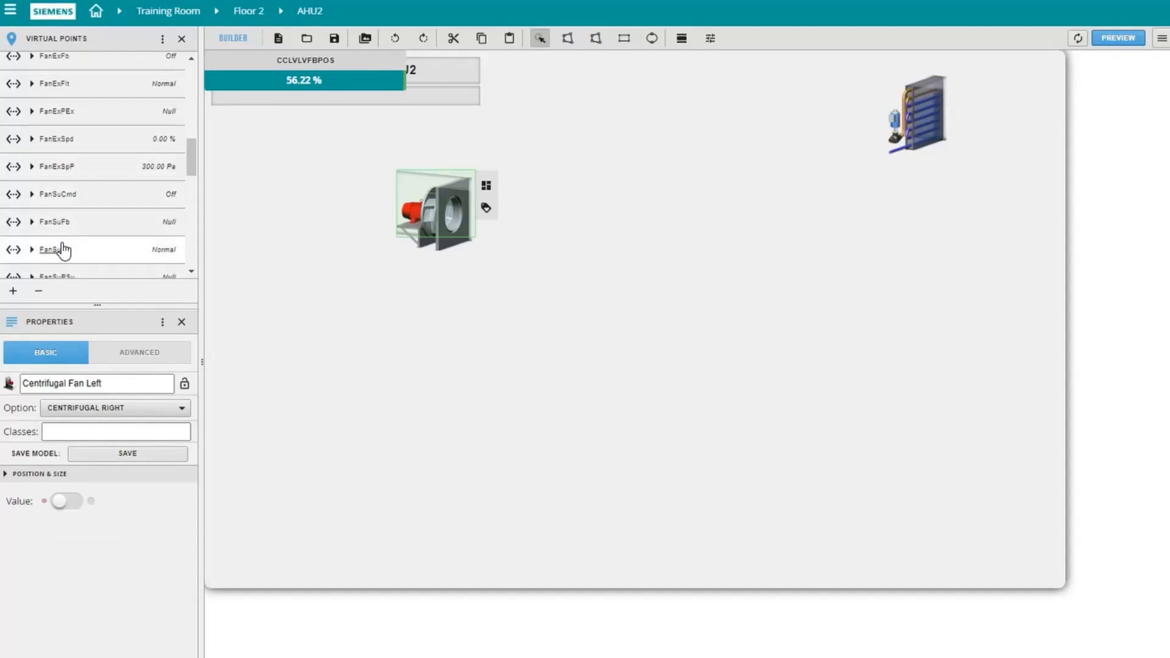
left_click_drag(115, 201, 433, 206)
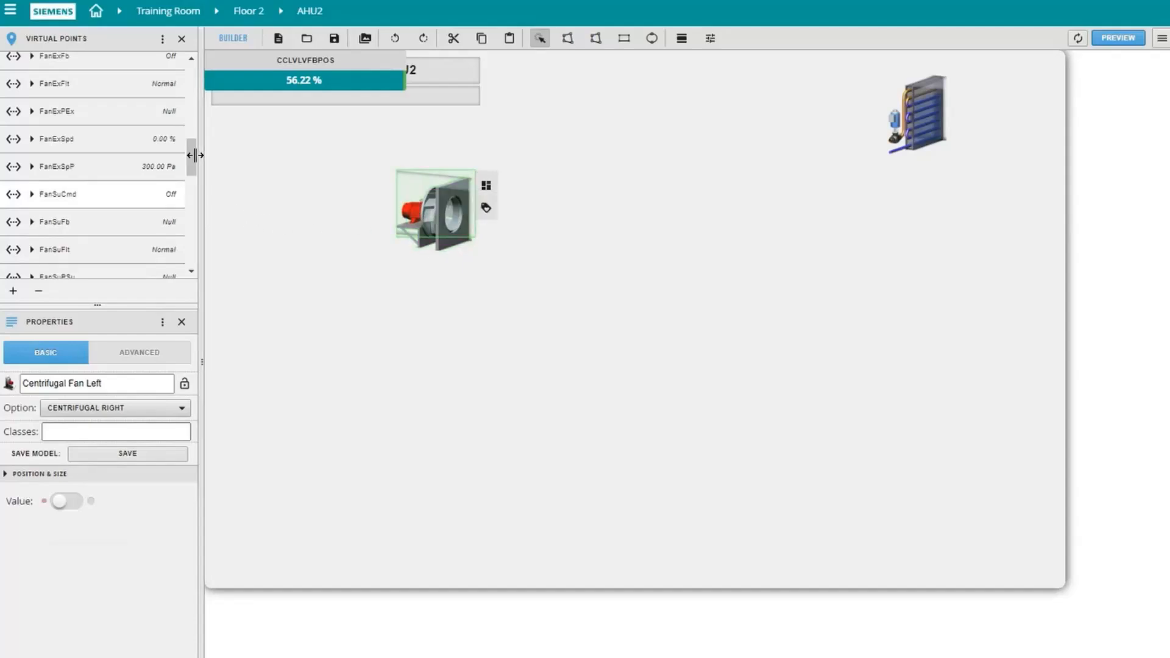
Step: Add a Belimo Damper Vertical and line up the fan and damper in a row with the cooling coil
left_click_drag(191, 156, 214, 61)
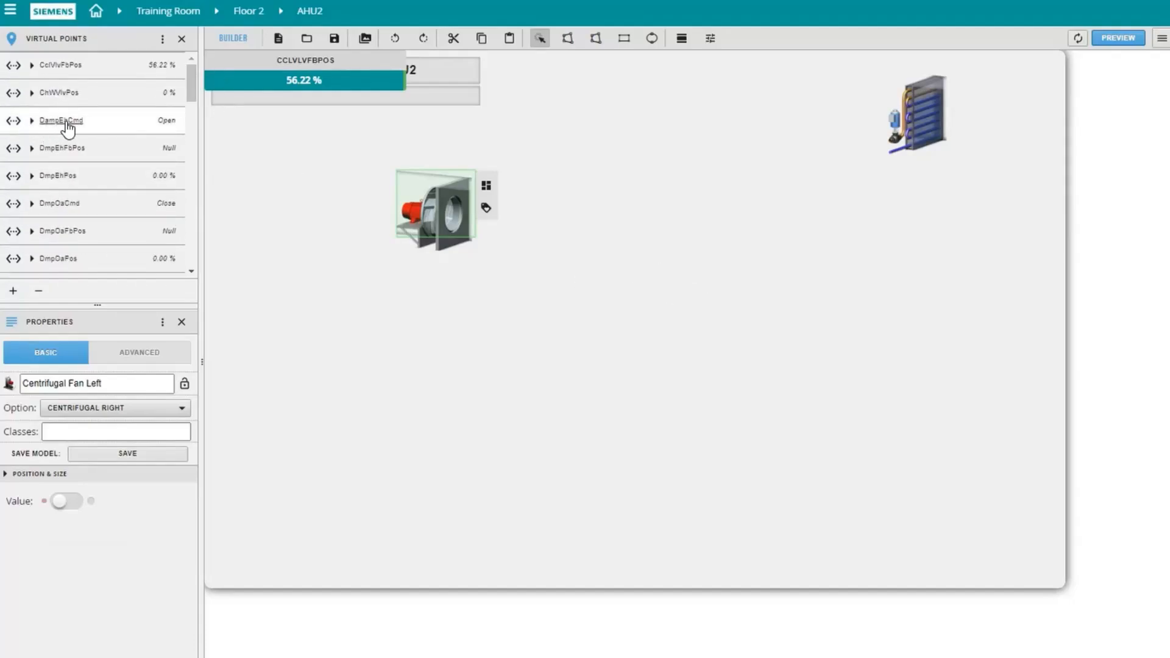
left_click(162, 40)
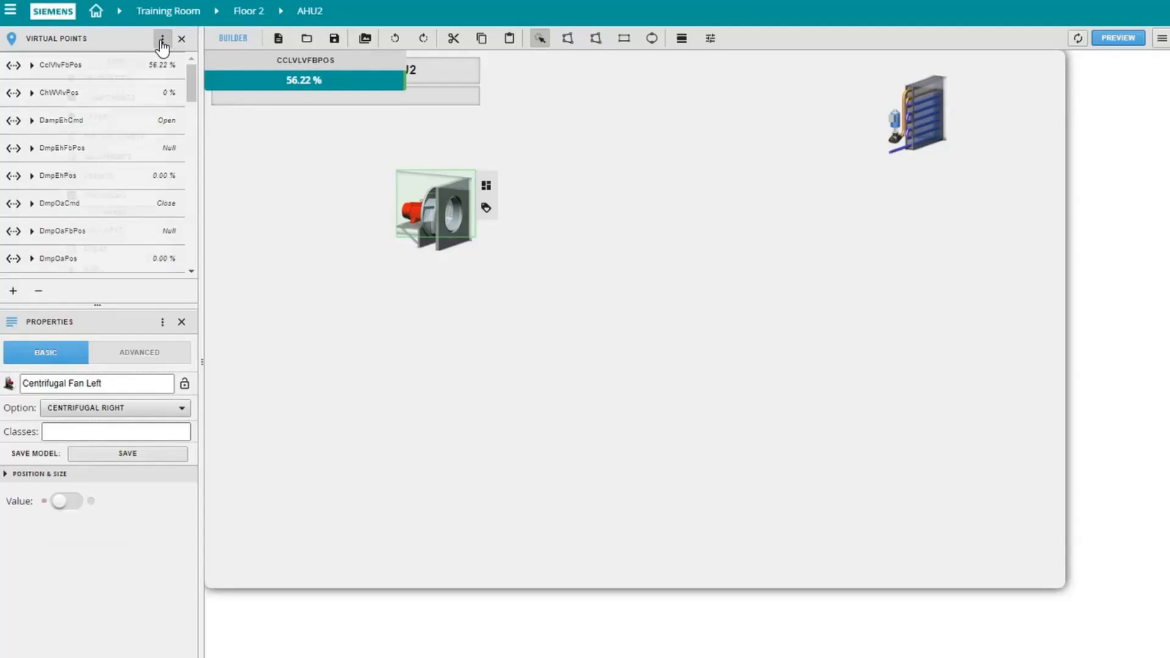
left_click(119, 97)
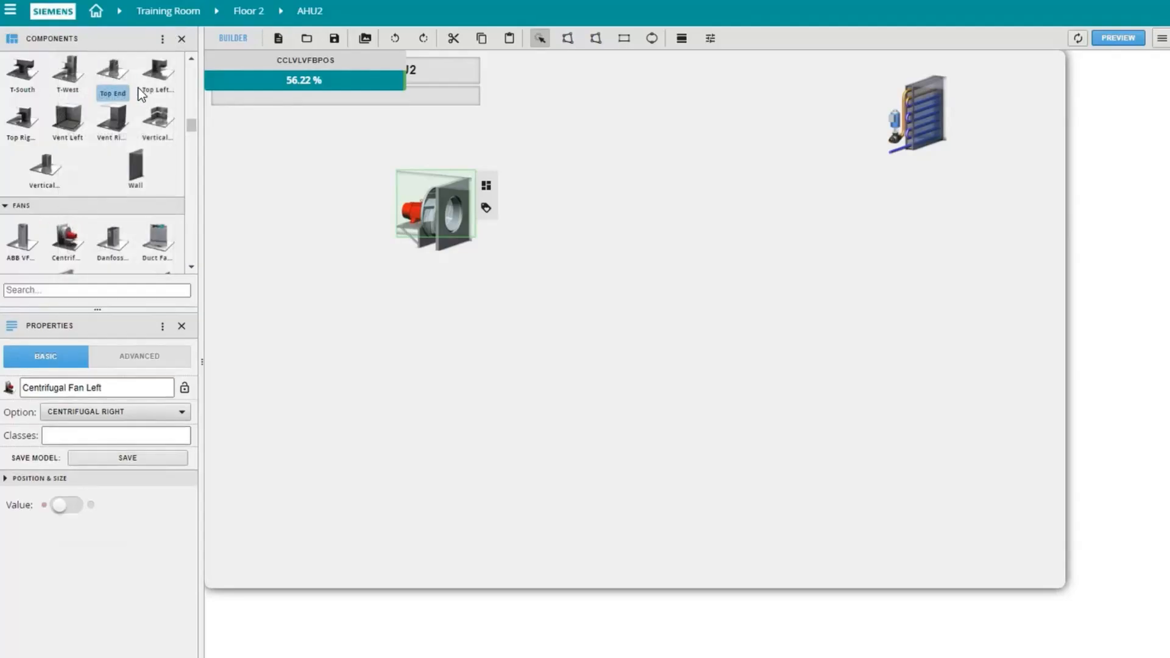
scroll(191, 126, "down", 2)
scroll(191, 105, "down", 2)
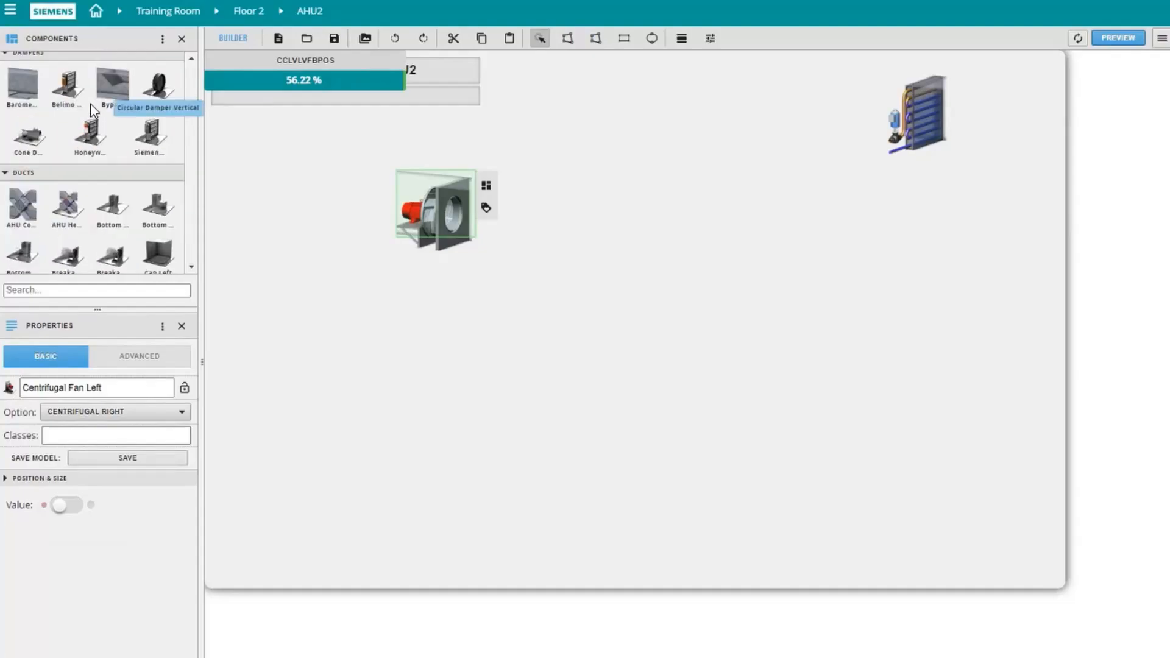
left_click_drag(70, 91, 663, 174)
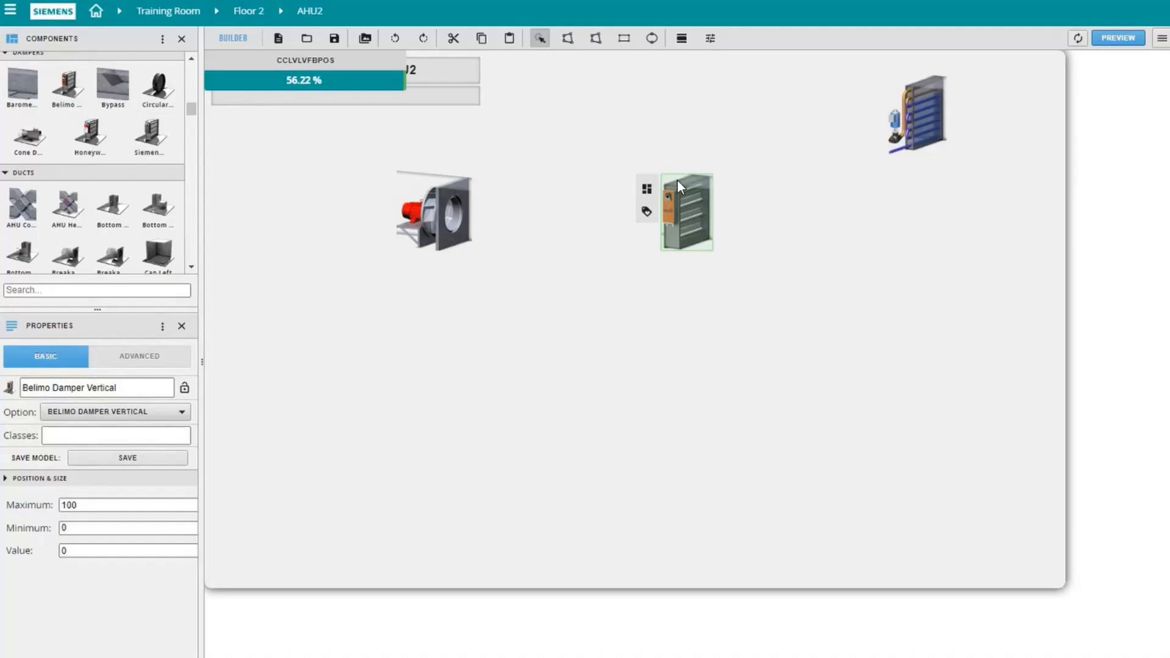
left_click_drag(452, 201, 613, 102)
left_click_drag(684, 198, 793, 98)
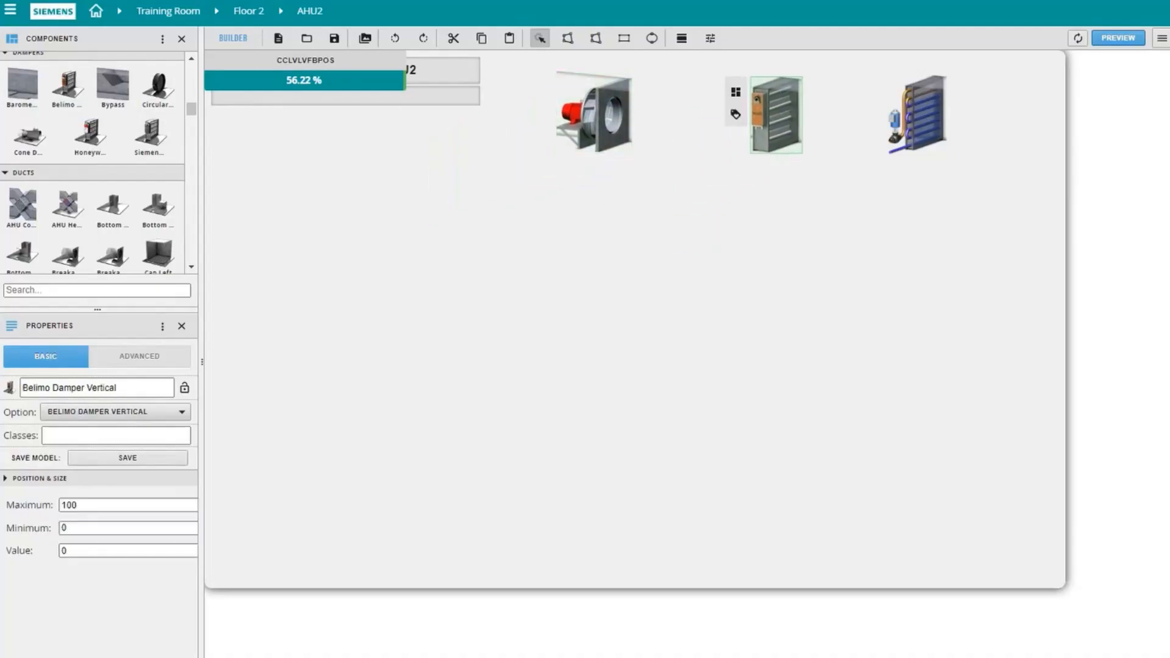
Step: Bind the virtual point DampEhCmd to the Belimo damper, mapping false to 0 and true to 100
left_click(163, 40)
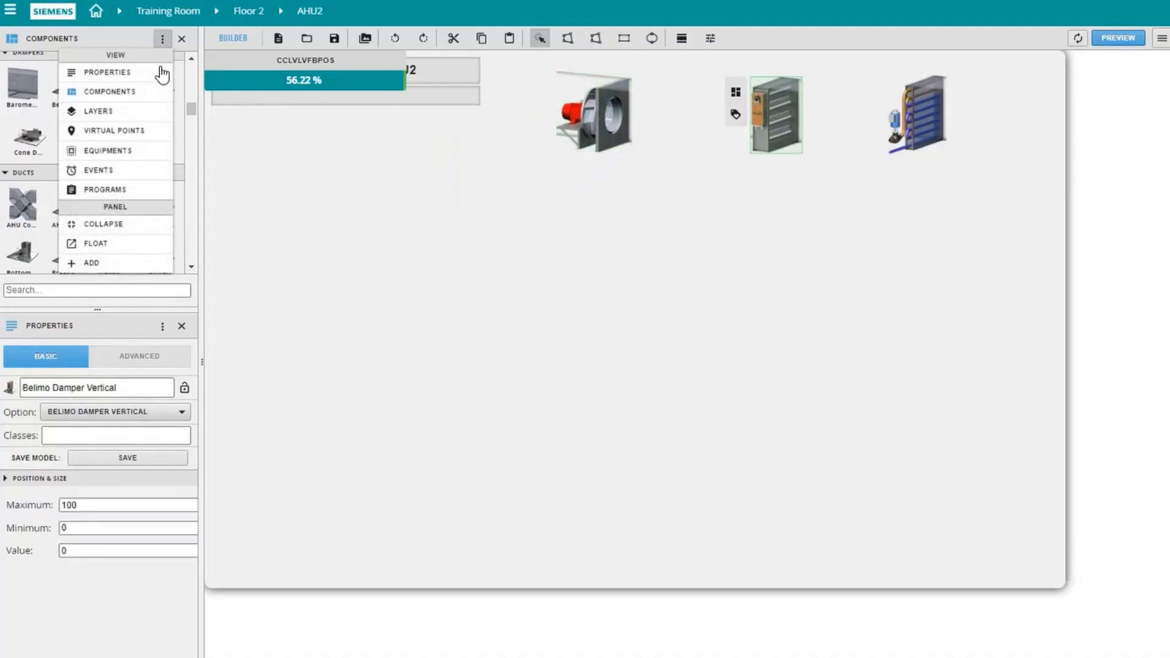
left_click(119, 133)
left_click_drag(161, 126, 781, 122)
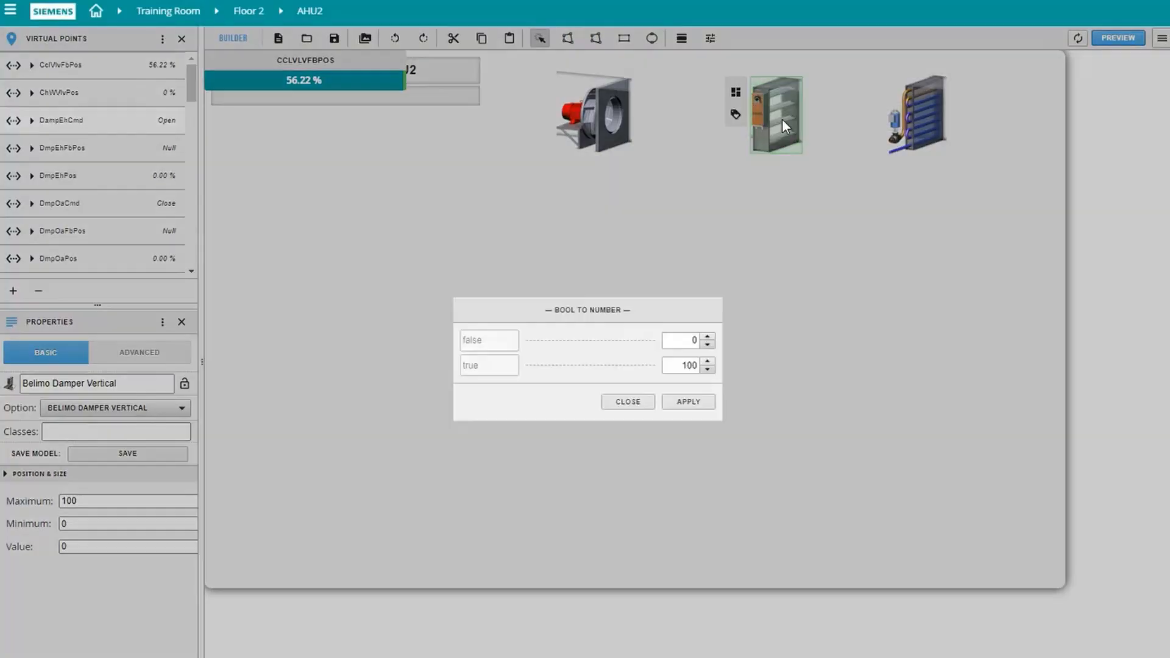
left_click(685, 416)
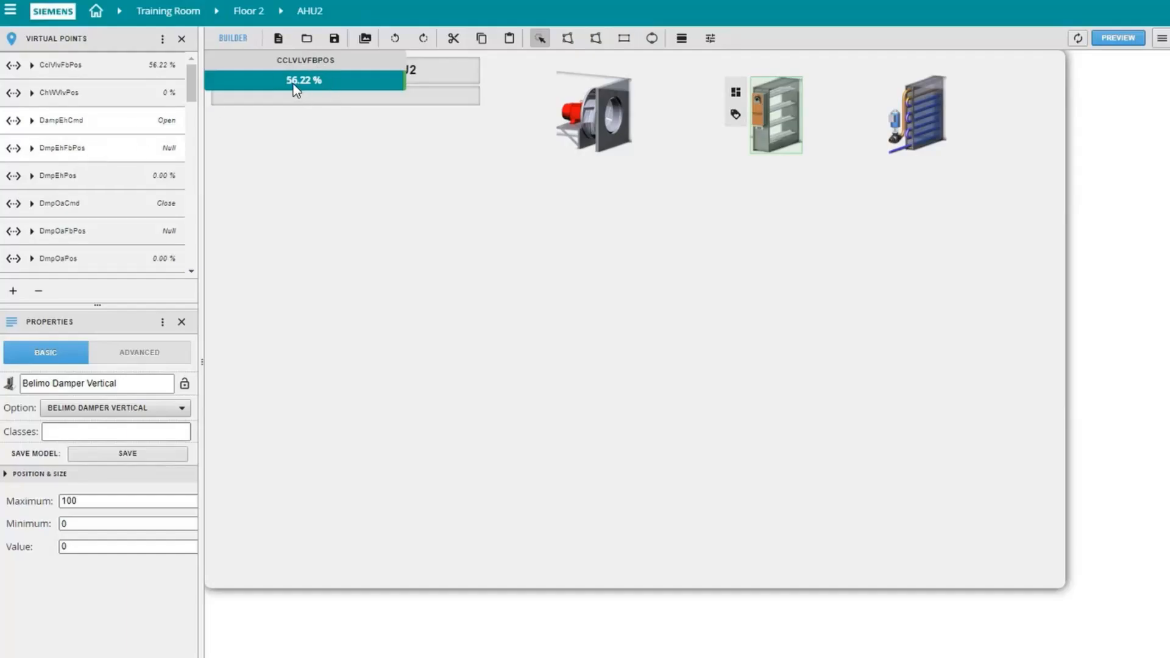
Step: Move the CclVlvFbPos label below the title and place the DampEhCmd point under the damper, mapping false to 0 and true to 100
left_click_drag(295, 67, 310, 153)
left_click_drag(71, 129, 680, 213)
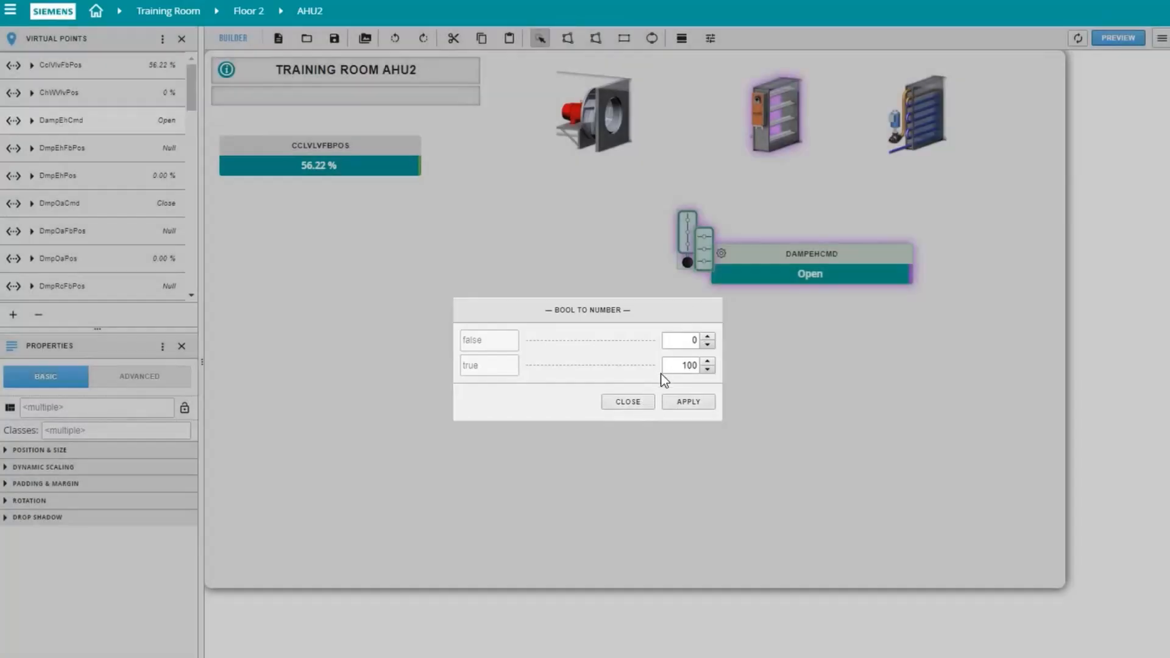
left_click(685, 403)
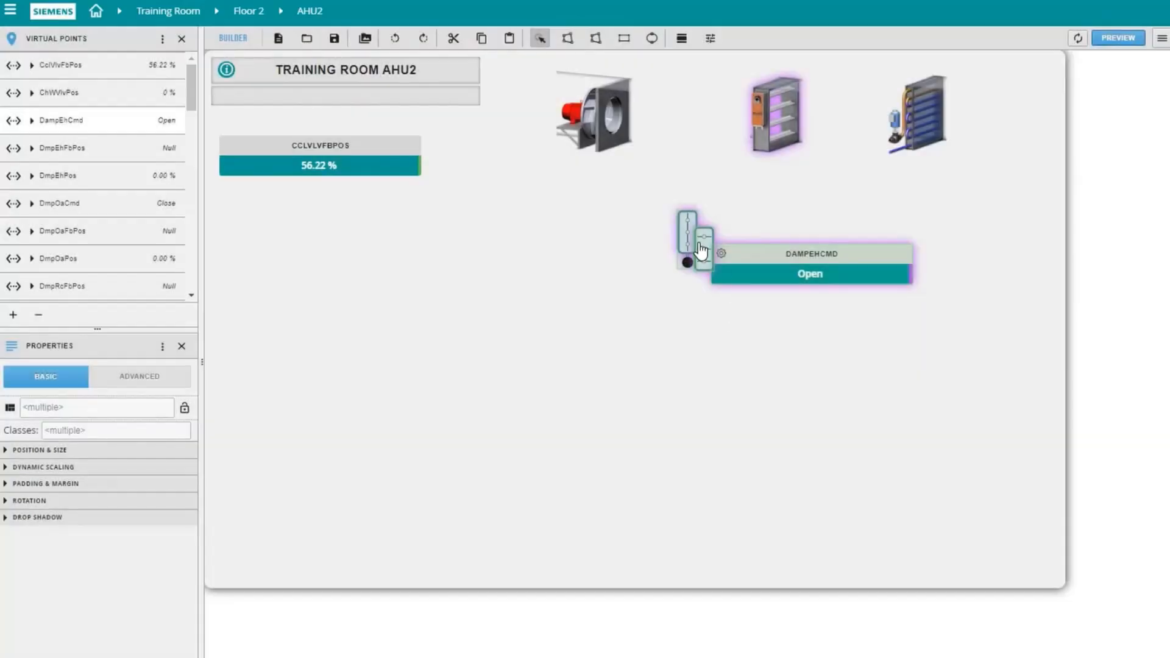
Step: Delete the two 2D damper symbols beside the DampEhCmd label and move the label closer beneath the damper
left_click(704, 341)
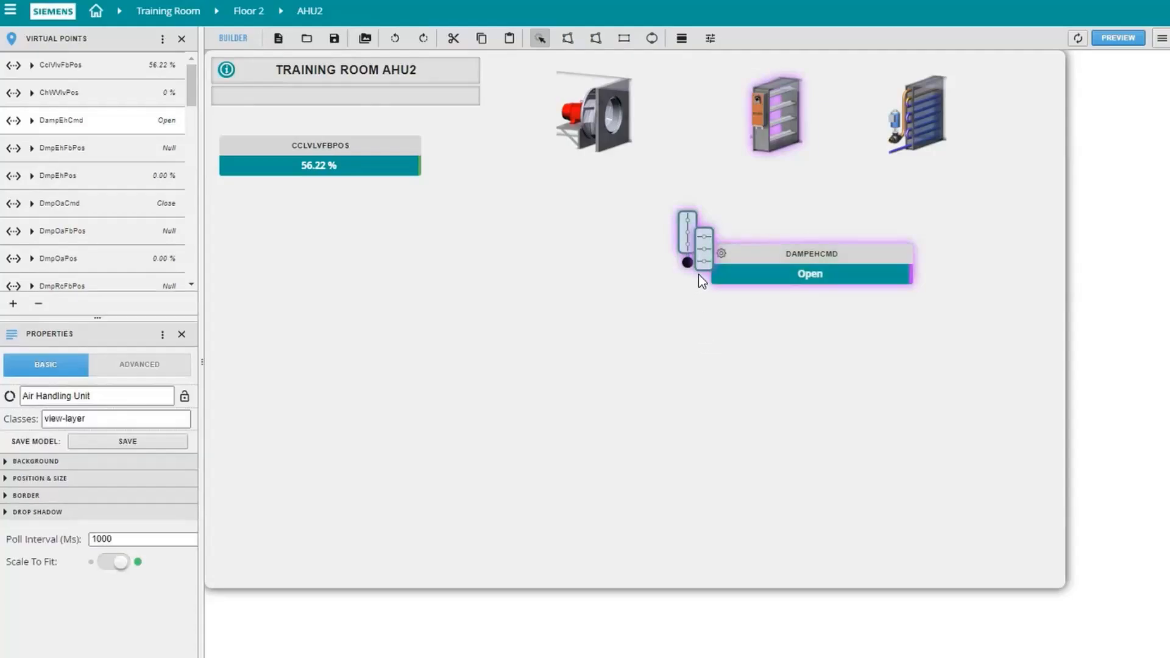
left_click(703, 271)
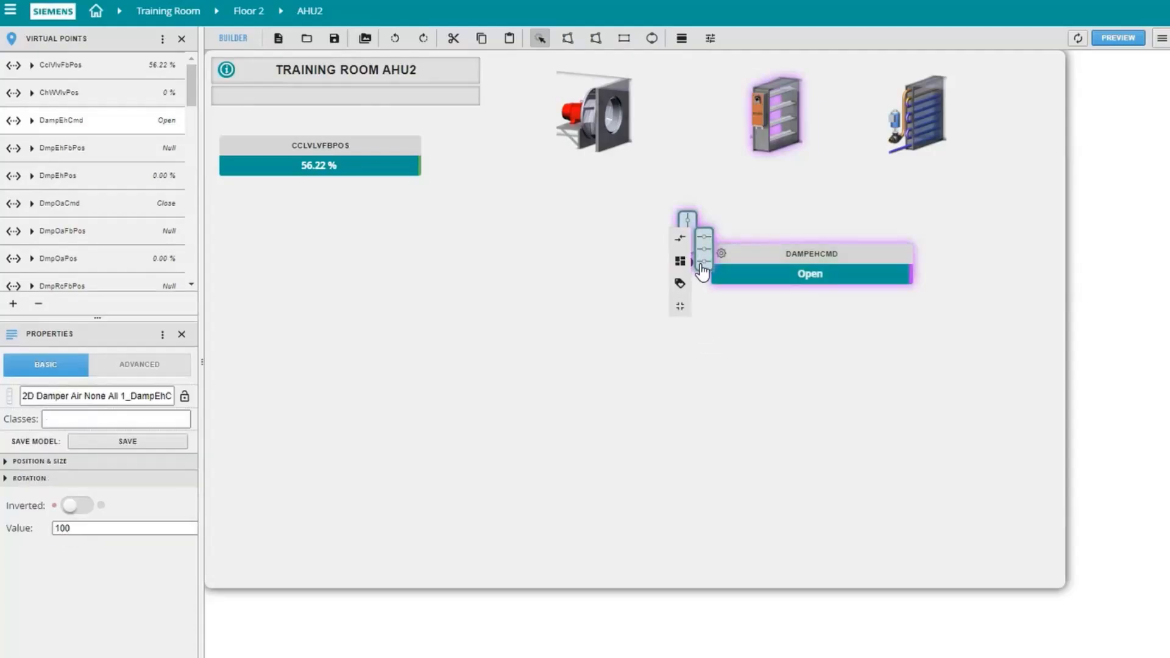
key("Delete")
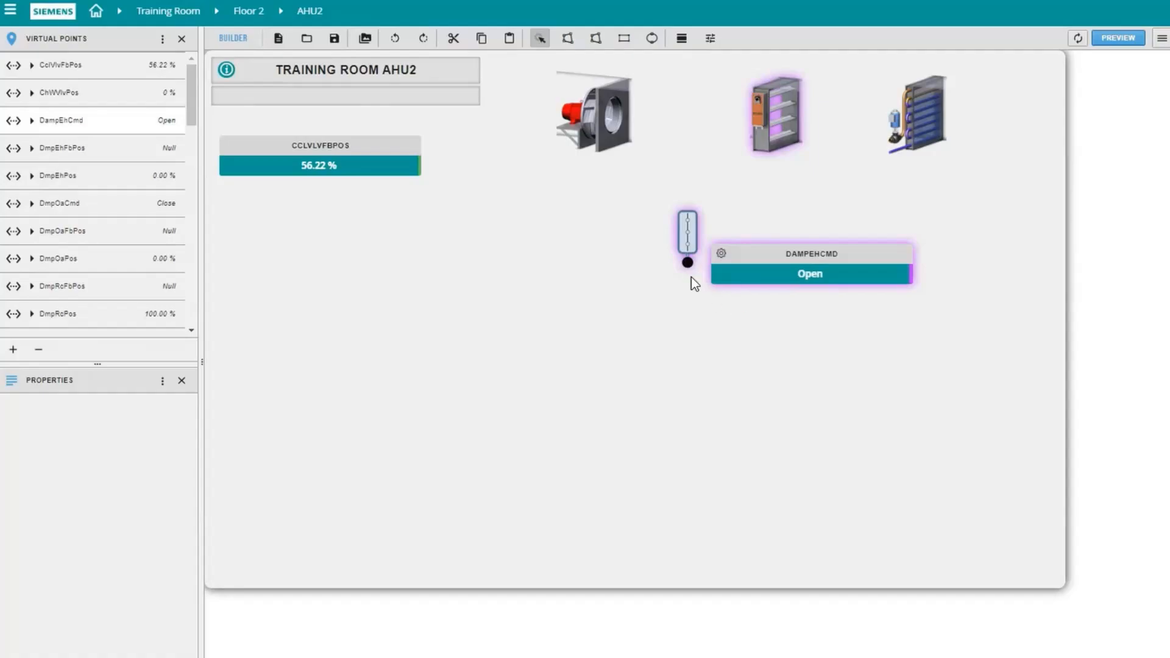
left_click(689, 242)
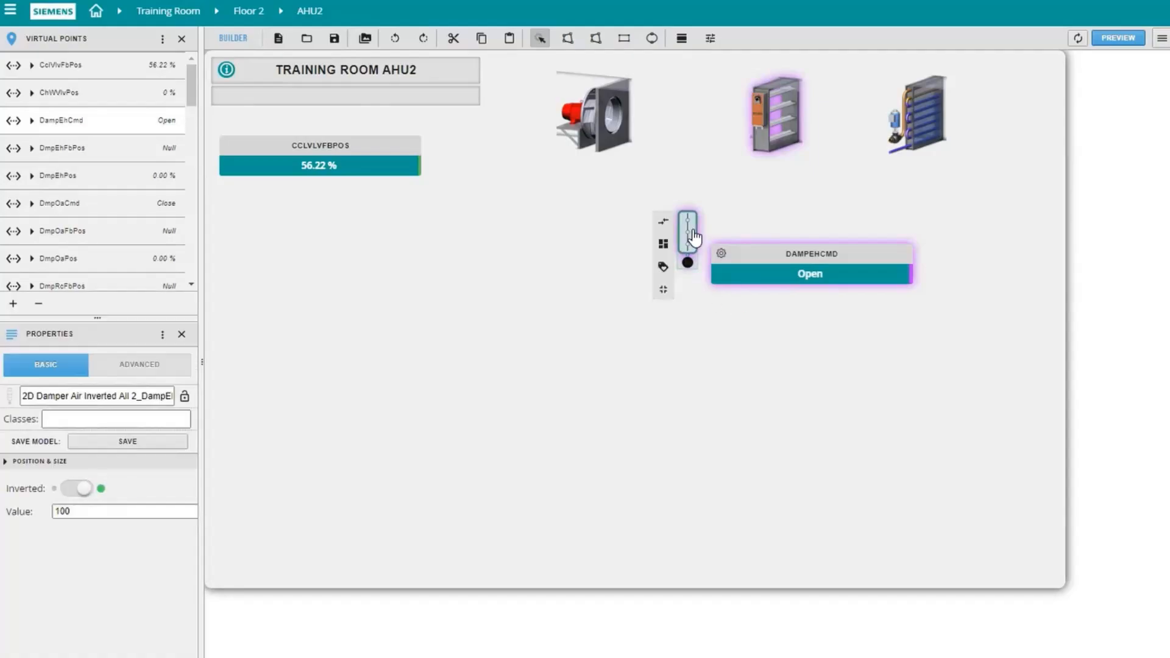
key("Delete")
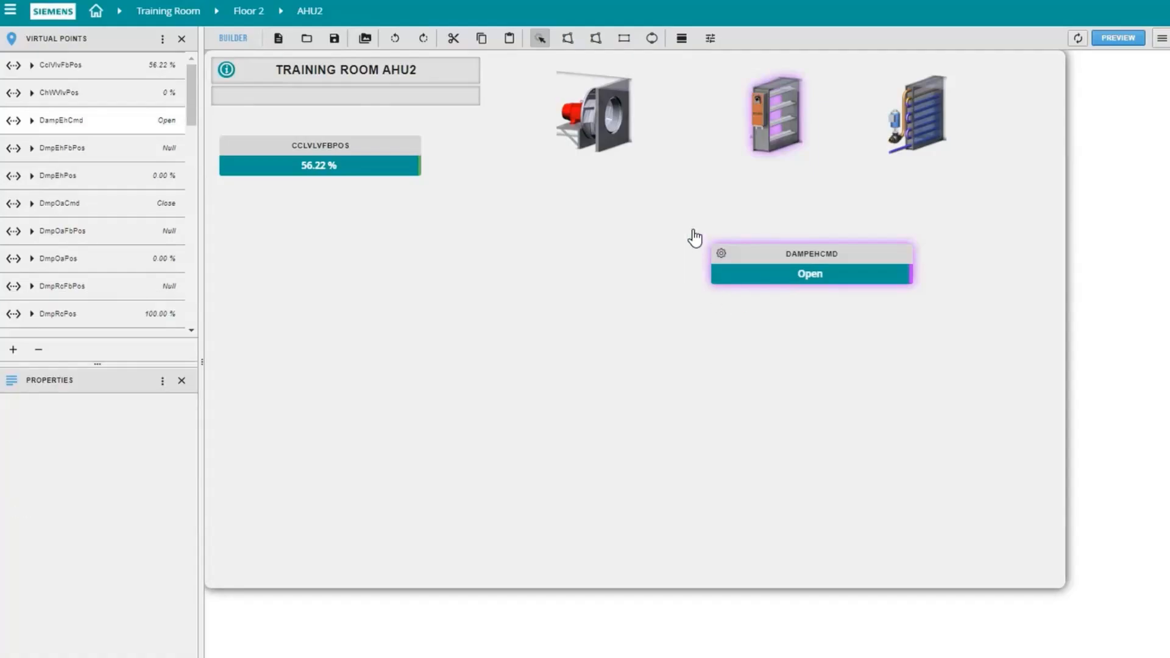
left_click_drag(723, 232, 717, 222)
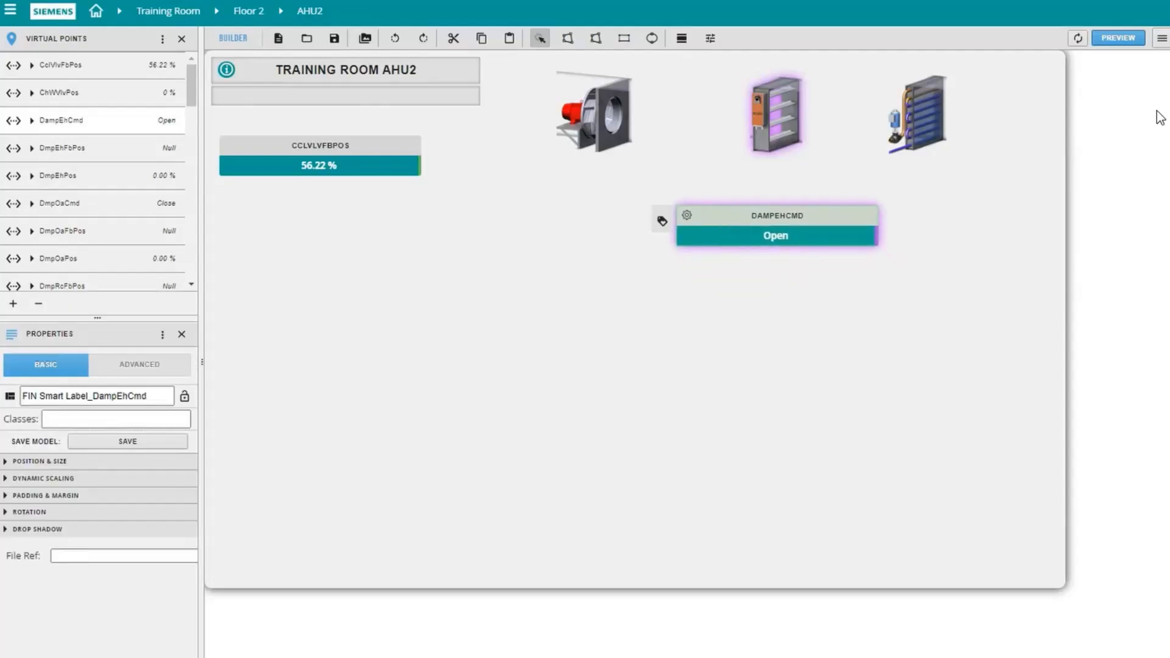
Step: Preview the AHU2 graphic and close the preview
left_click(1121, 39)
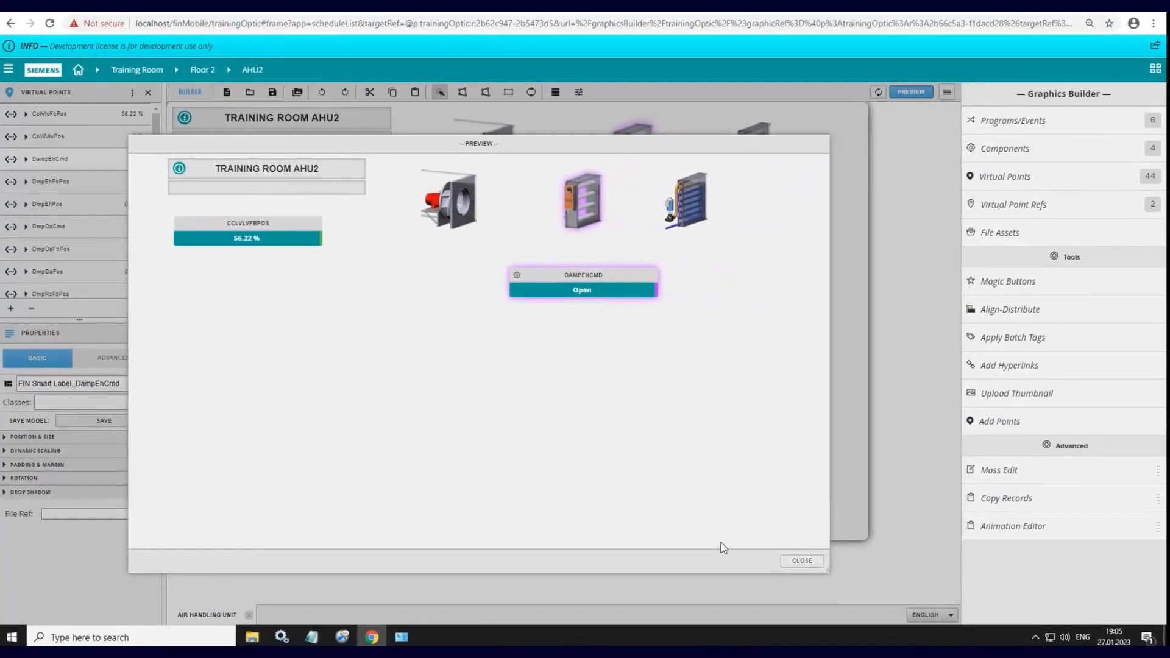
left_click(803, 568)
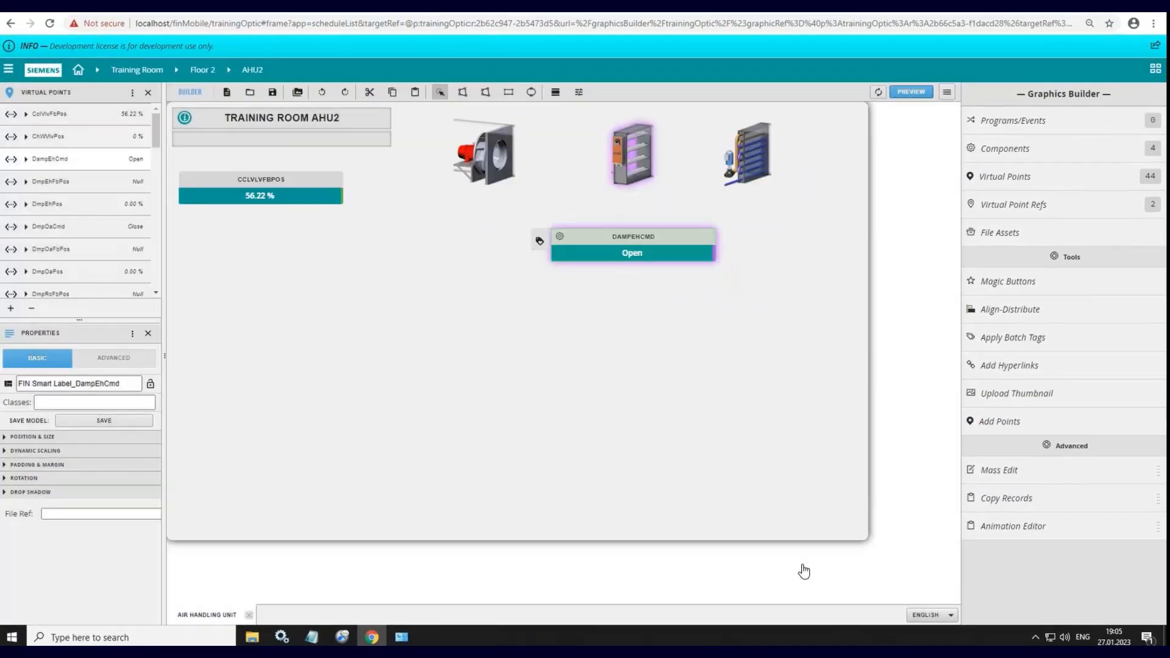
Step: Try the Mini view style on the DampEhCmd label
right_click(635, 246)
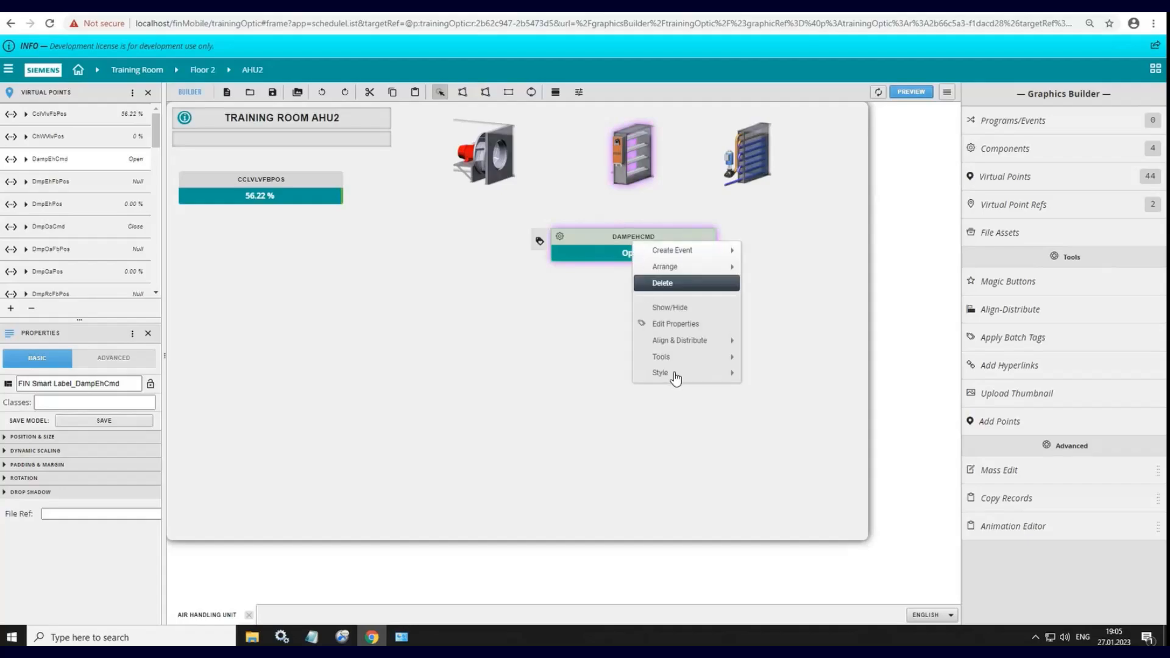
mouse_move(675, 378)
mouse_move(773, 385)
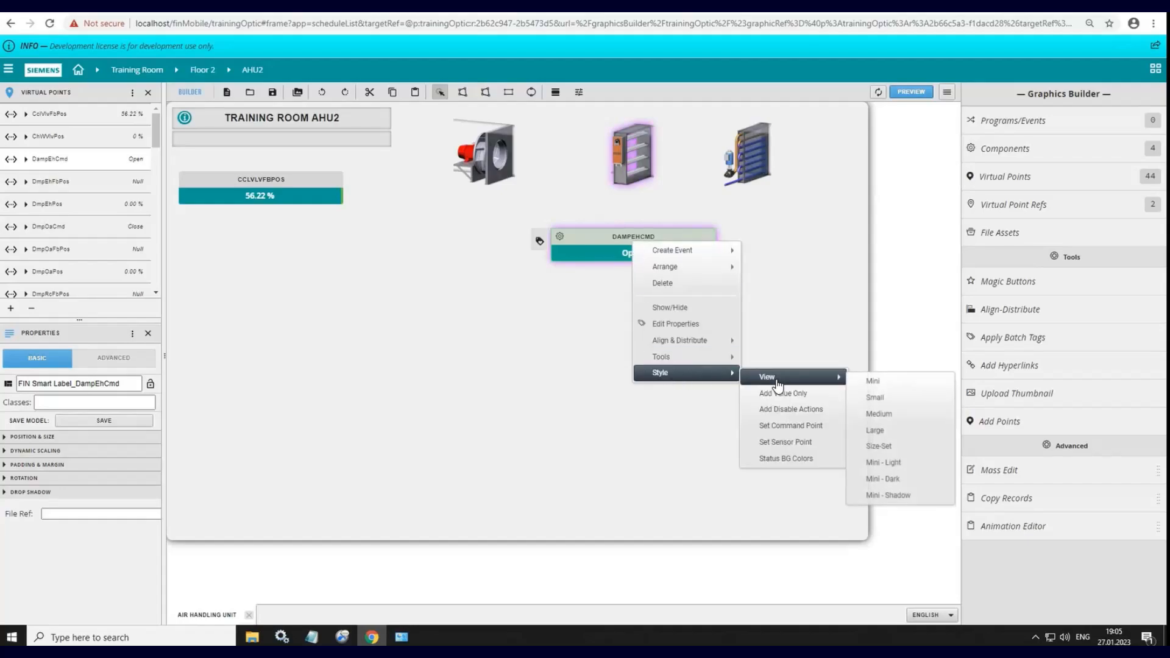
left_click(871, 384)
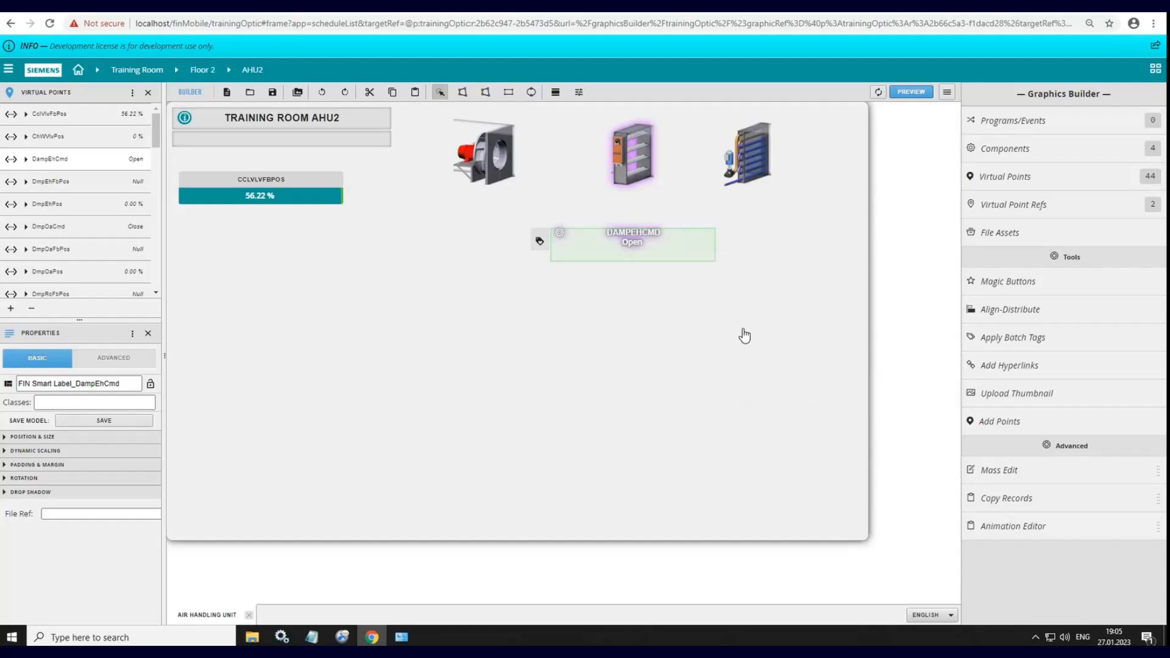
Step: Set the DampEhCmd label's view style to Medium and deselect the label
right_click(644, 243)
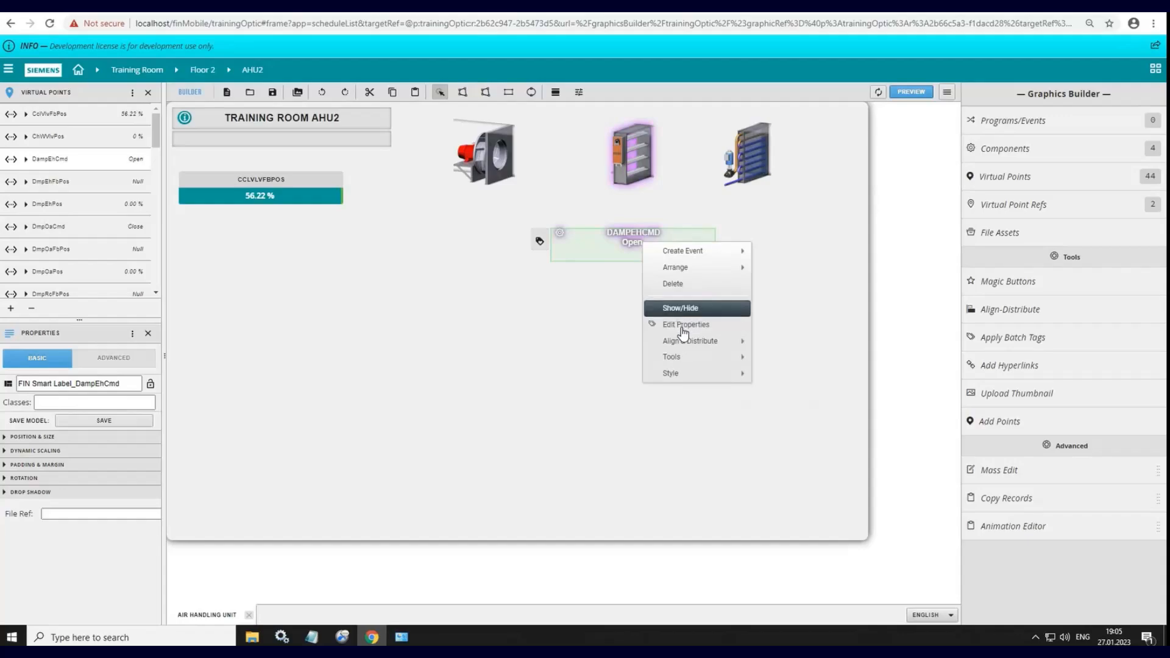
mouse_move(684, 374)
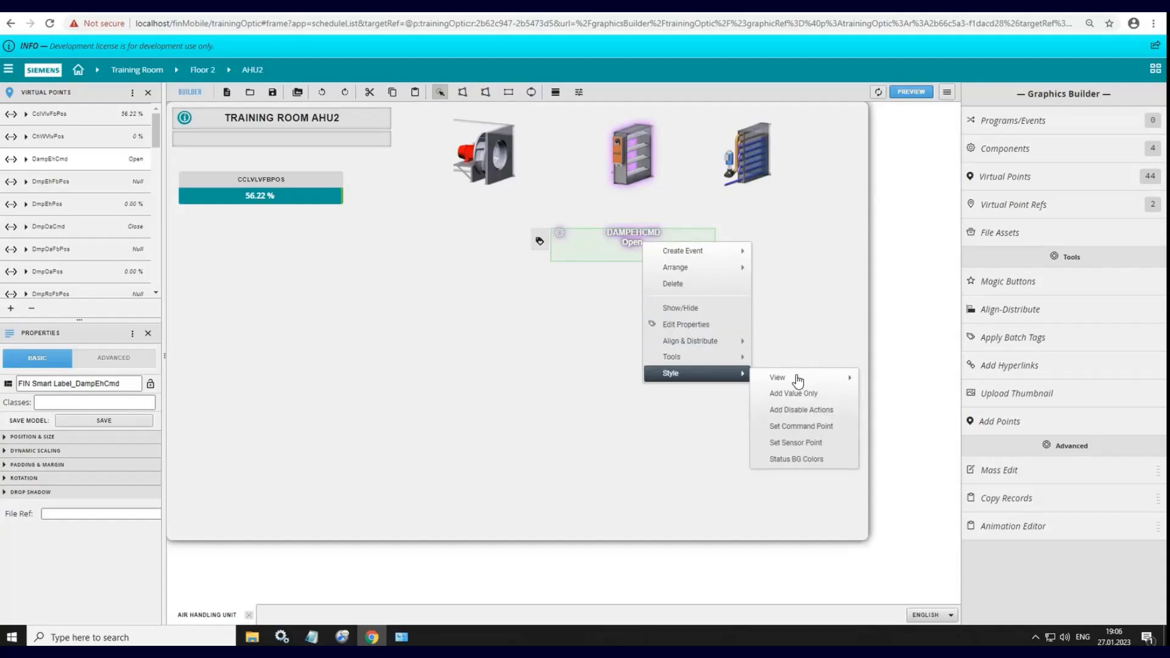
mouse_move(844, 380)
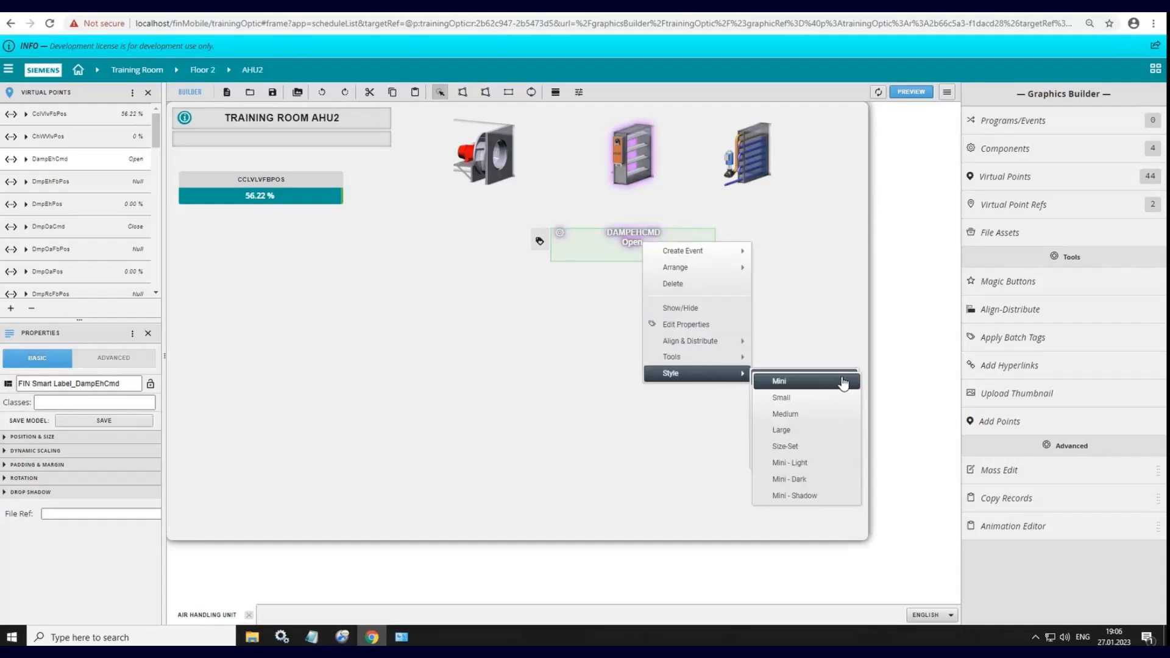
left_click(829, 417)
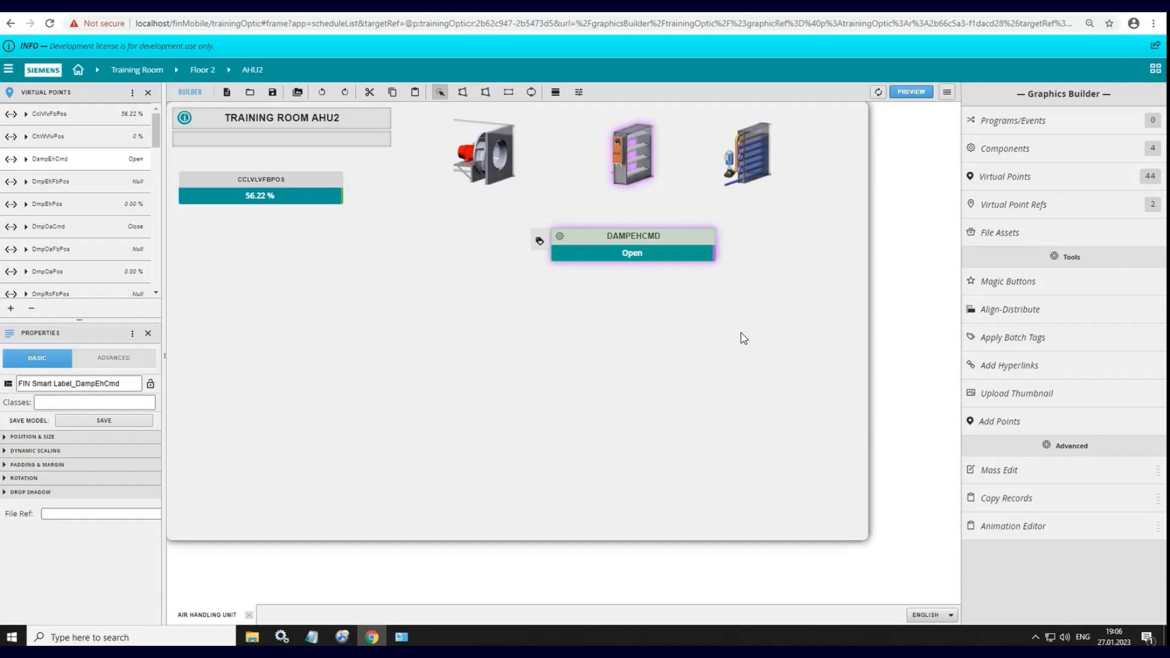
left_click(710, 336)
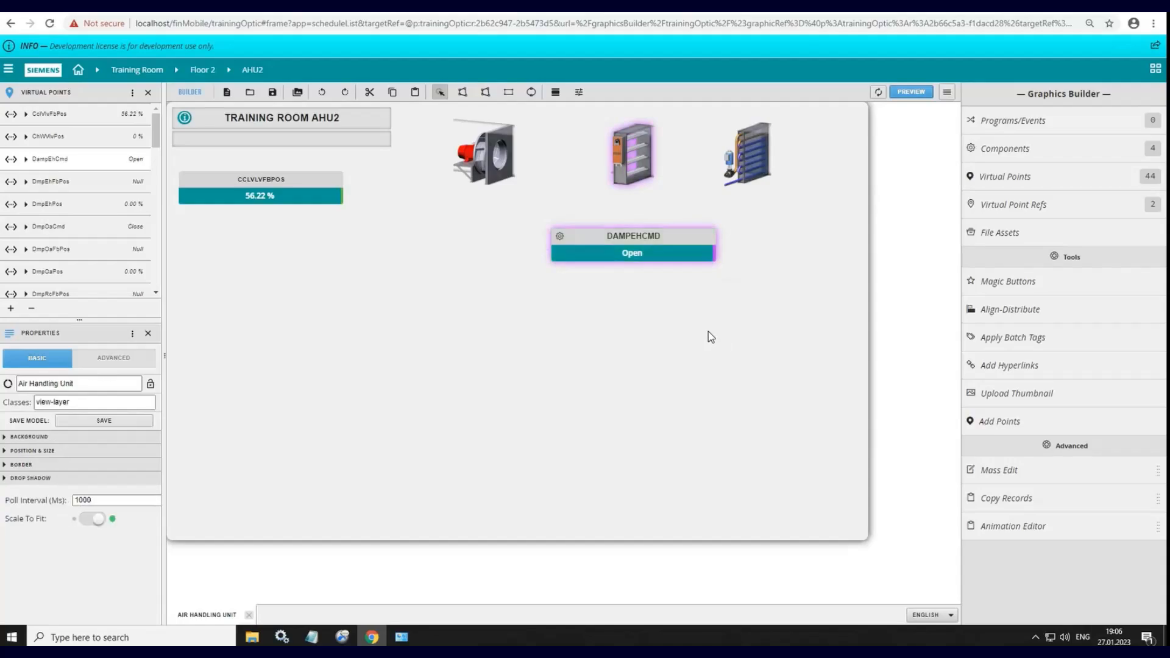
Step: Add a new property named nameTagName to the DampEhCmd label's advanced properties
left_click(651, 247)
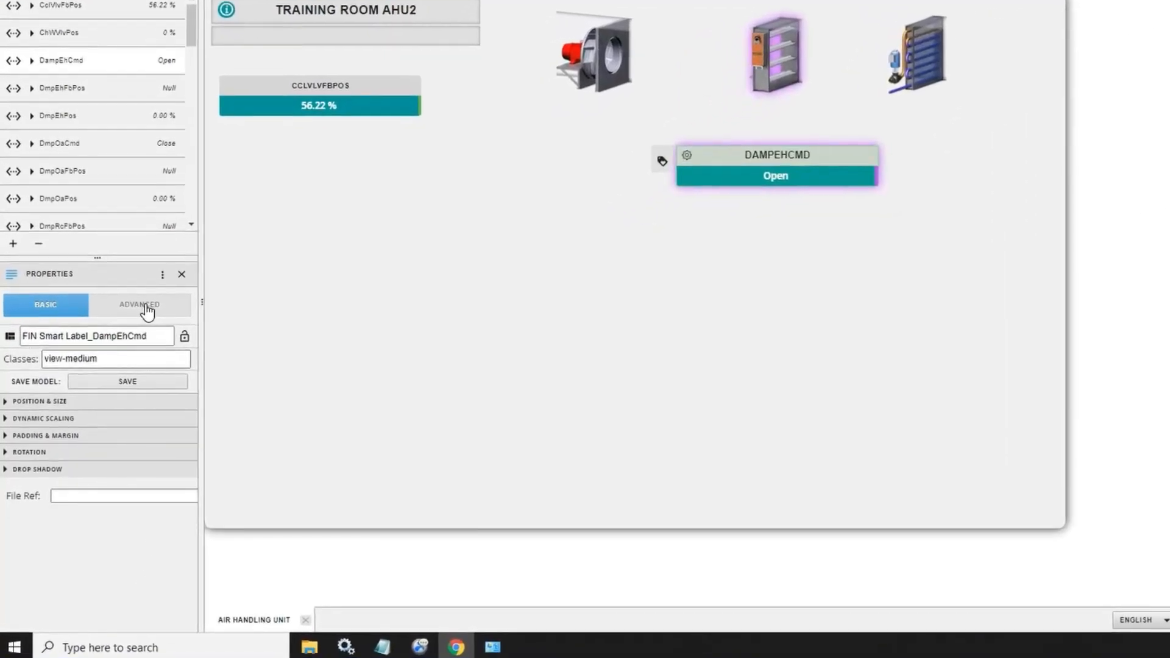
left_click(117, 358)
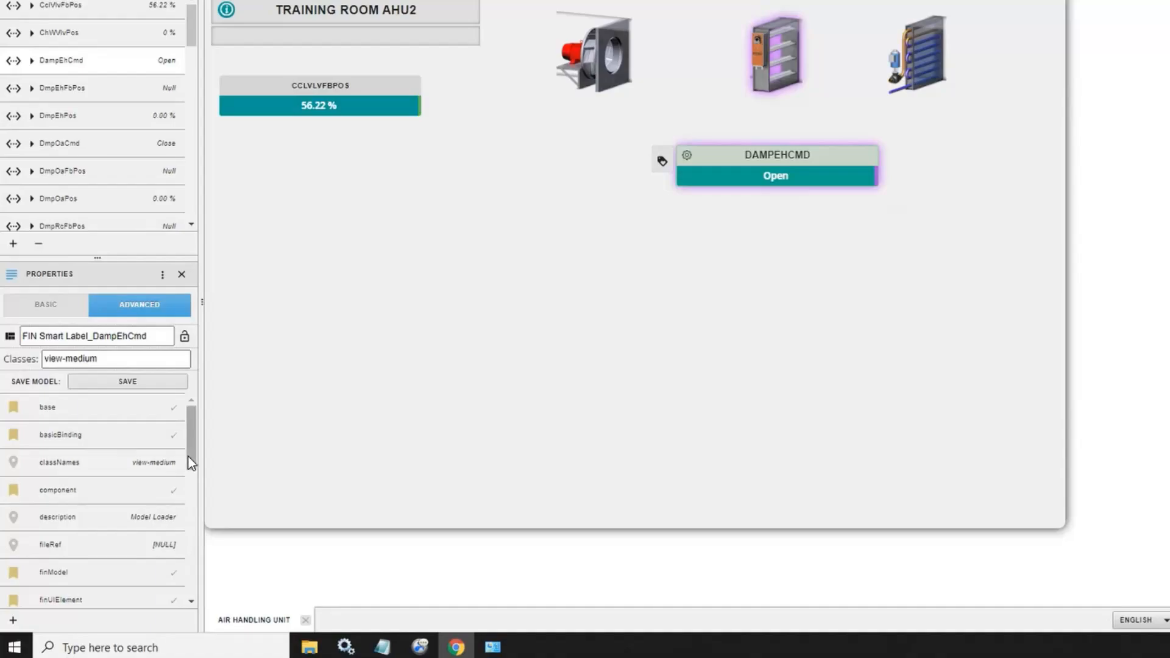
left_click(56, 407)
left_click(13, 620)
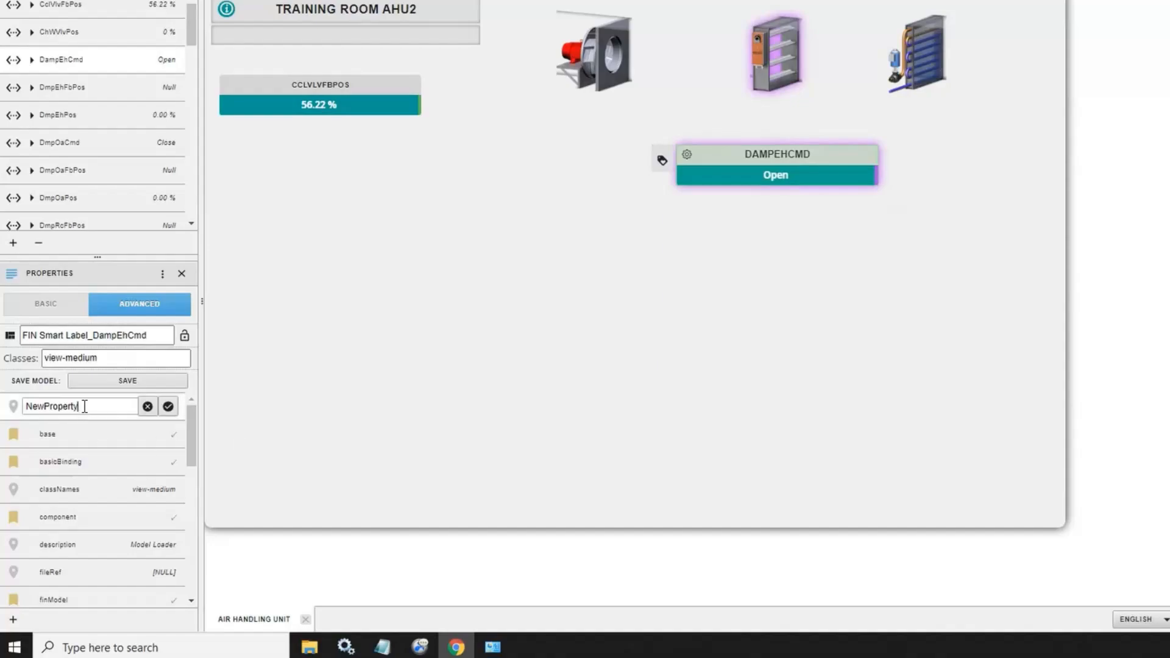
key("ctrl+a")
type("n")
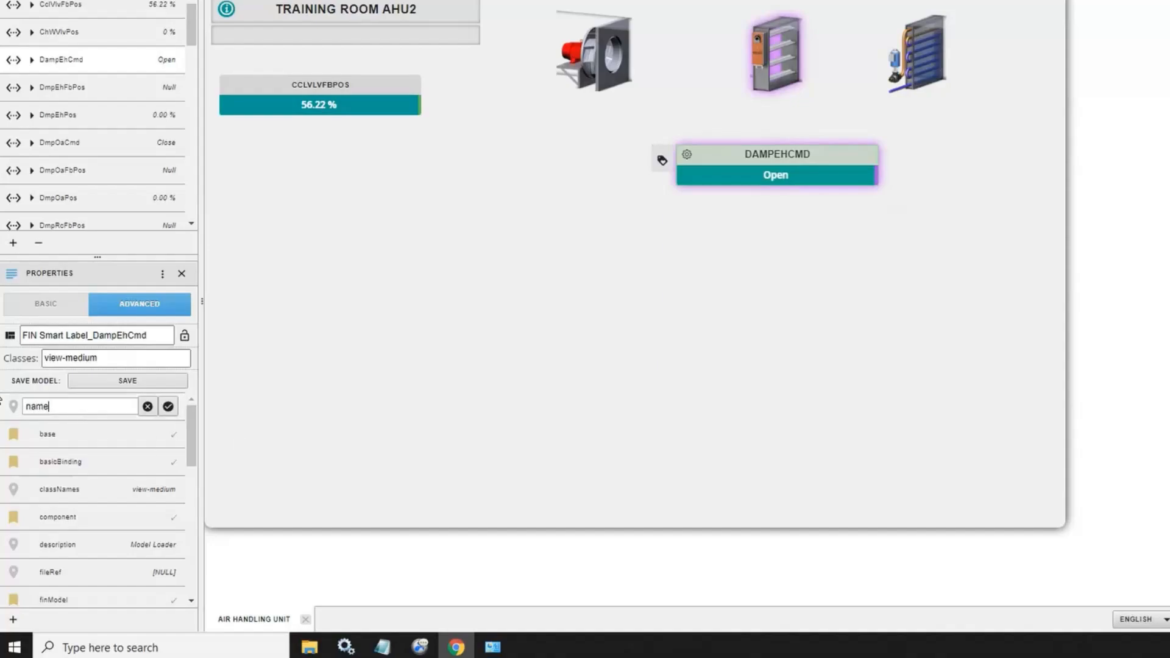
type("ameTagName")
left_click(167, 407)
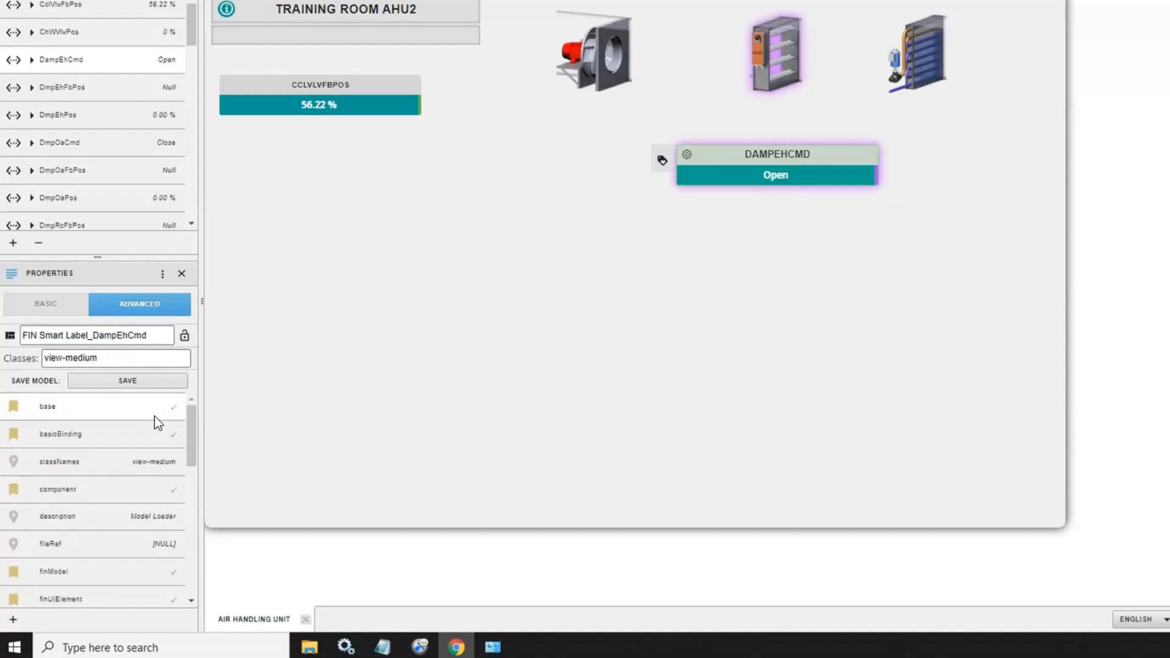
Step: Set the value of the DampEhCmd label's nameTagName property to description
left_click_drag(190, 458, 190, 536)
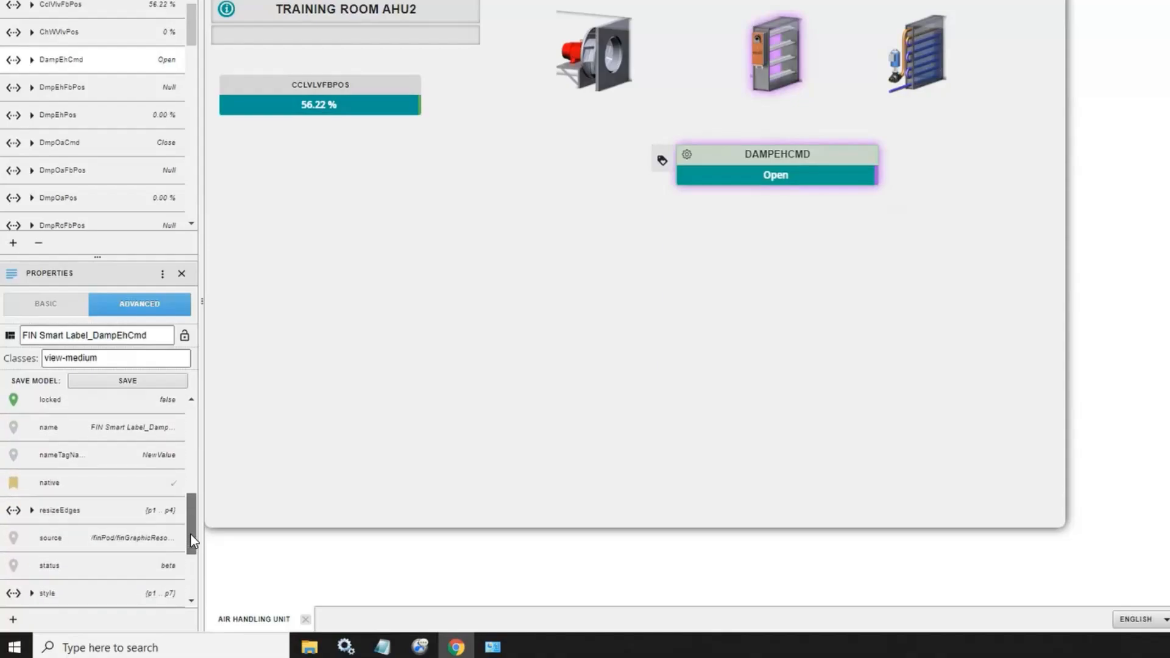
left_click(155, 461)
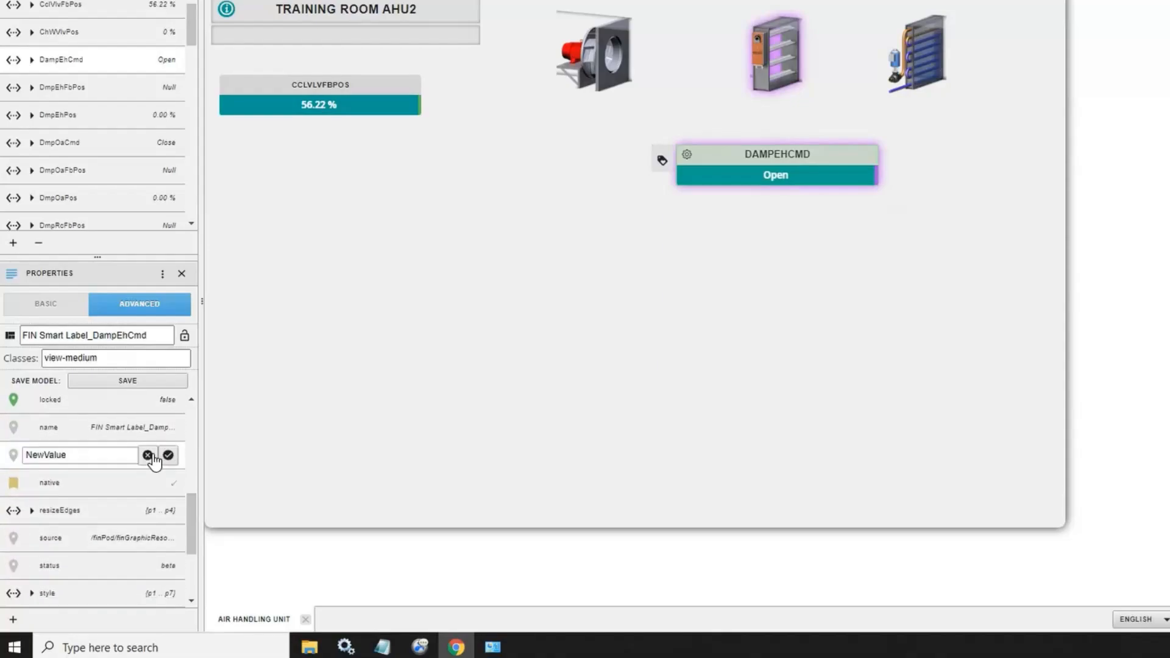
left_click_drag(64, 455, 7, 455)
type("description")
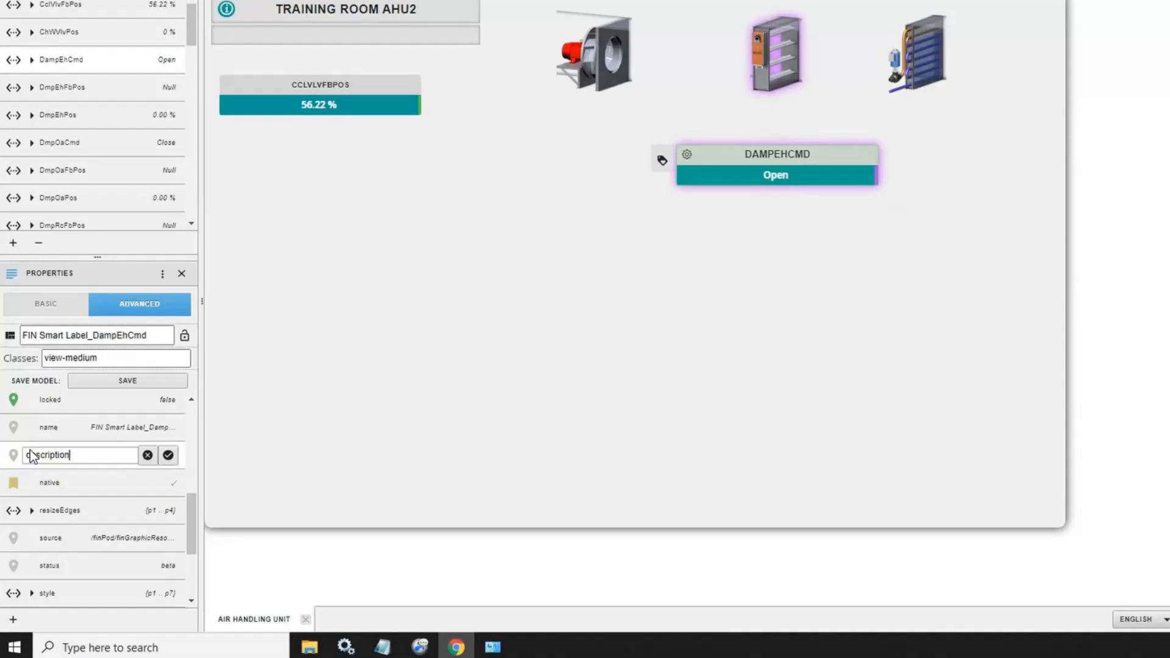
left_click(168, 455)
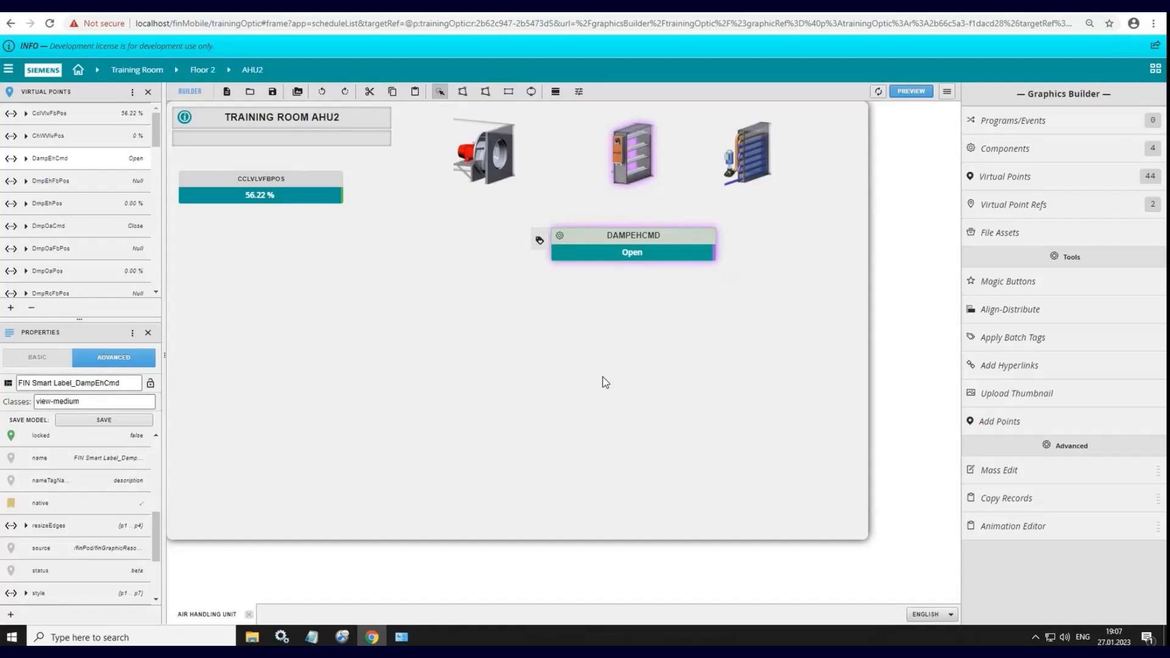
Step: Deselect the label, preview the graphic to check the label's title, and close the preview
left_click(888, 285)
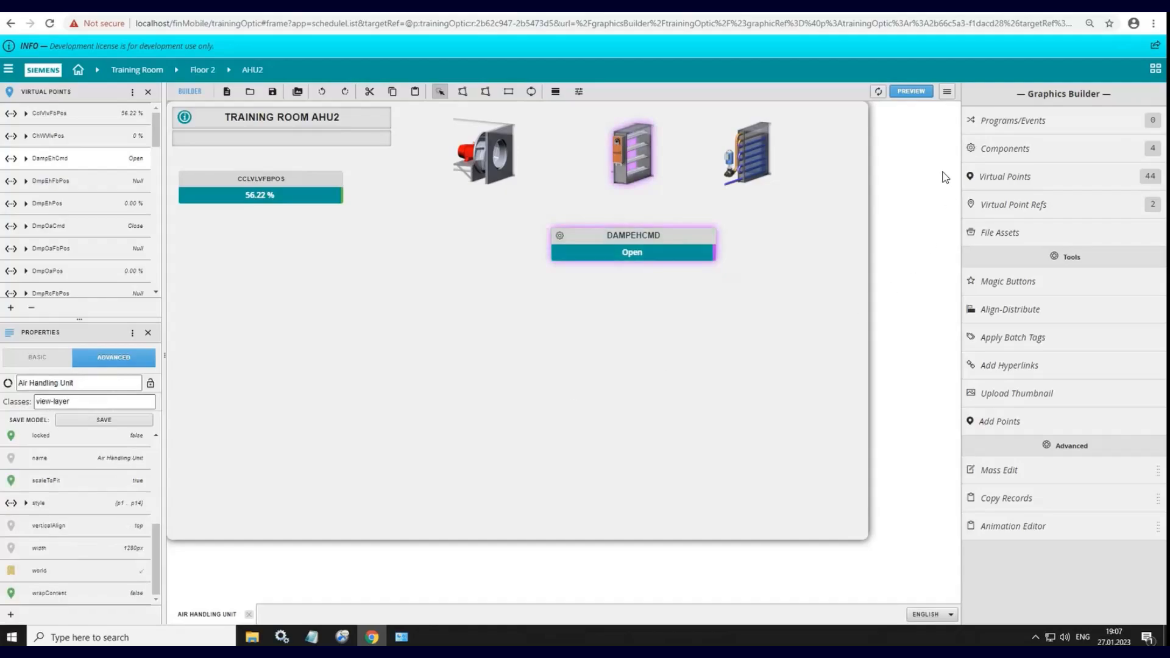
left_click(910, 91)
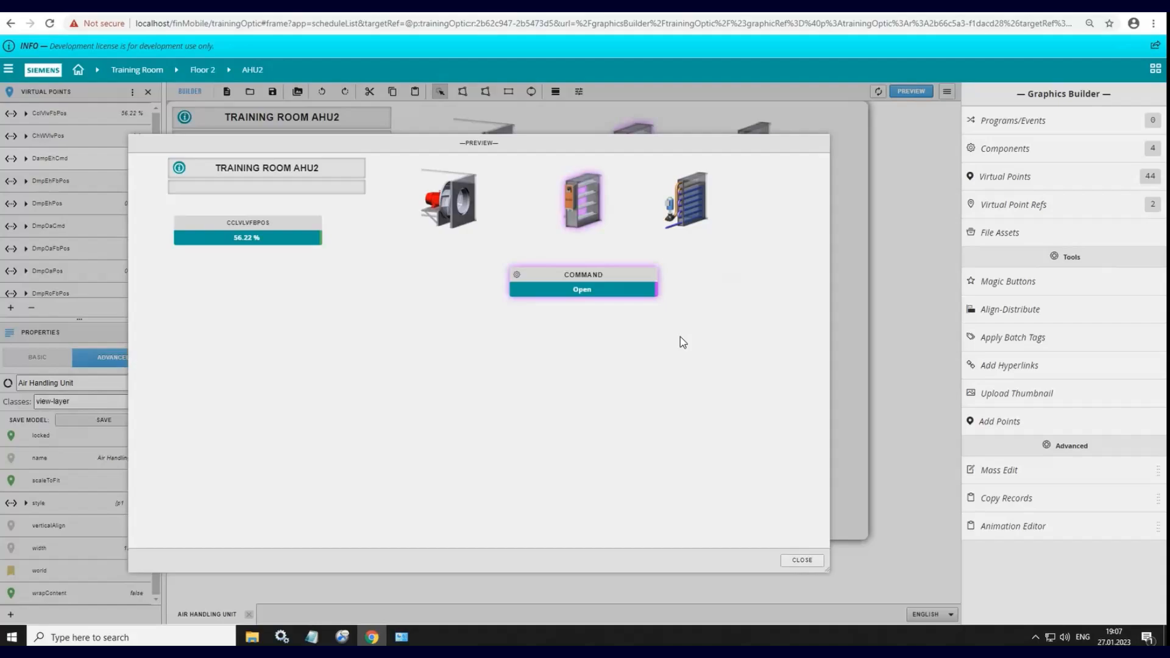
key("Escape")
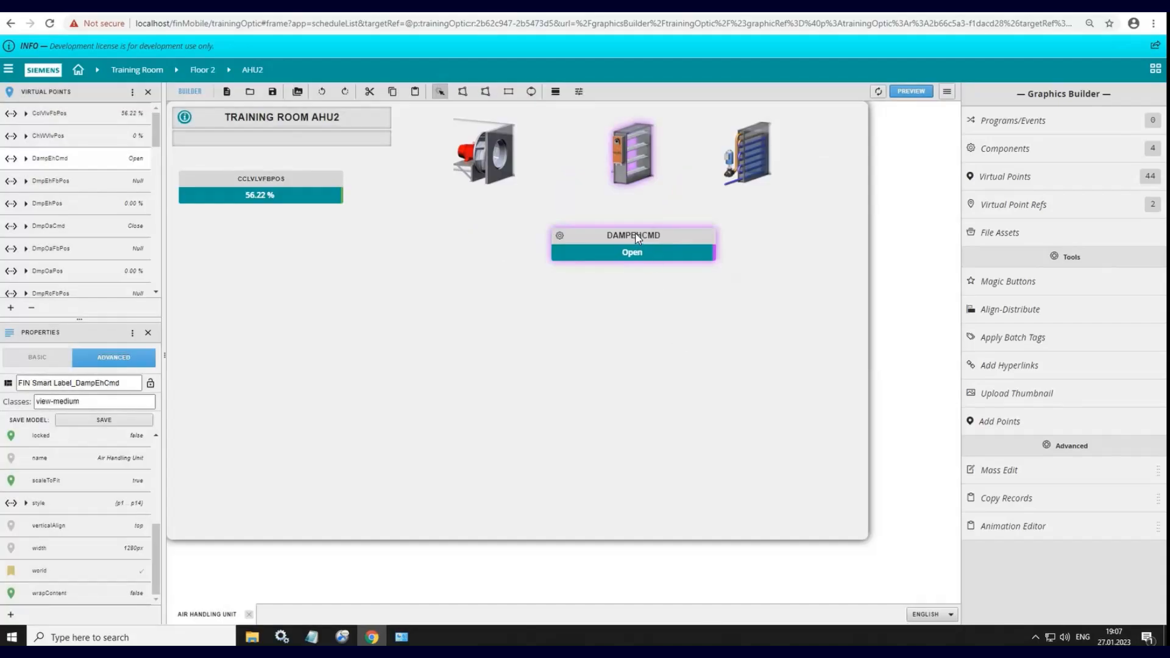
Step: Apply the Value Only style to the DampEhCmd label and check it in the preview
right_click(635, 235)
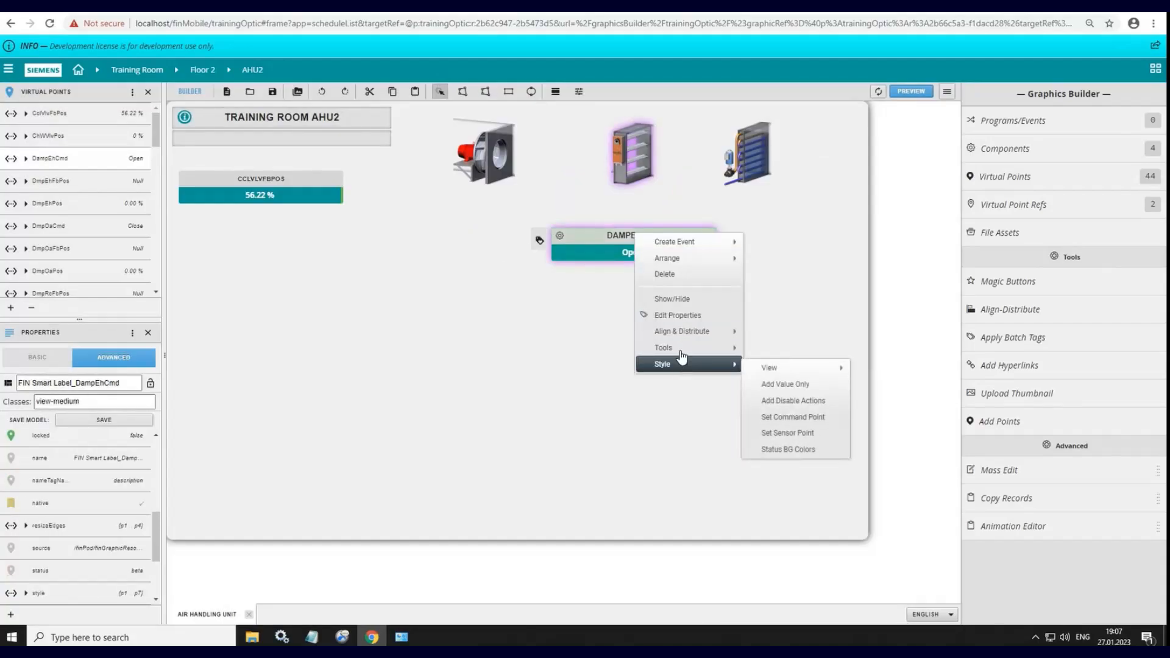
mouse_move(681, 368)
left_click(787, 385)
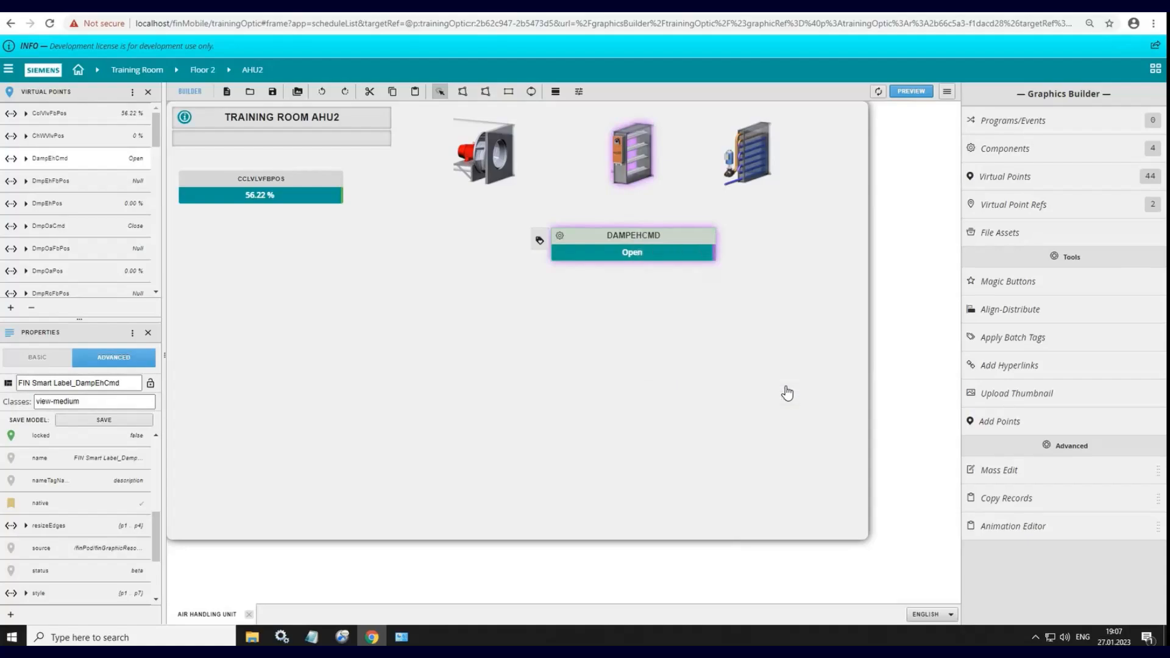
left_click(916, 95)
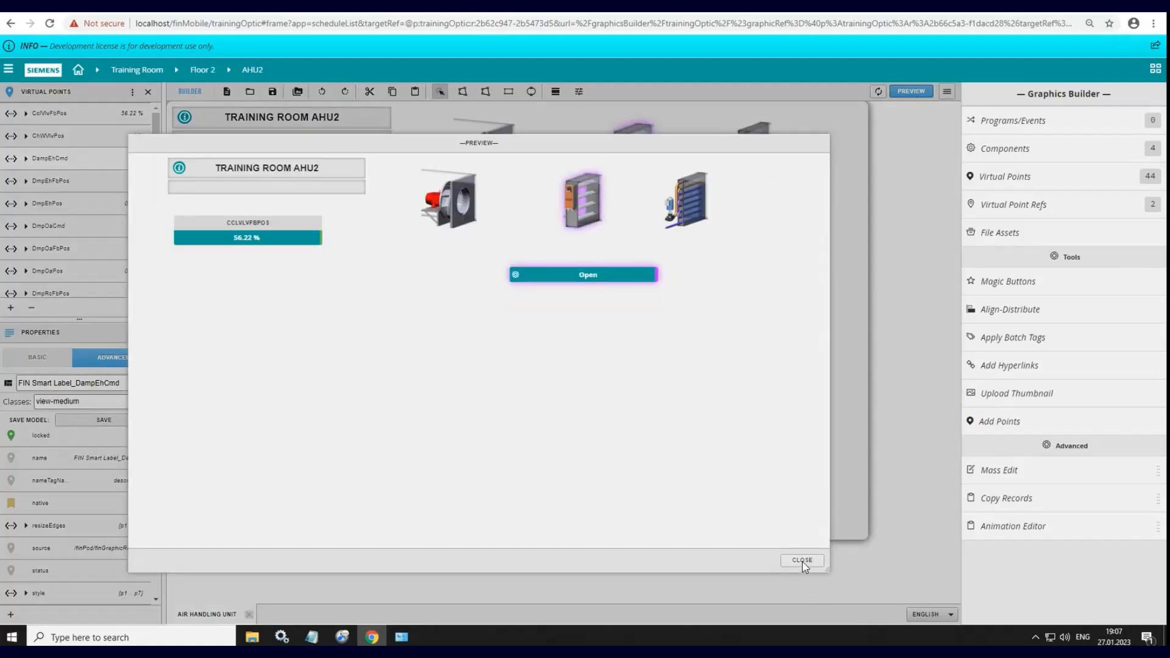
left_click(802, 561)
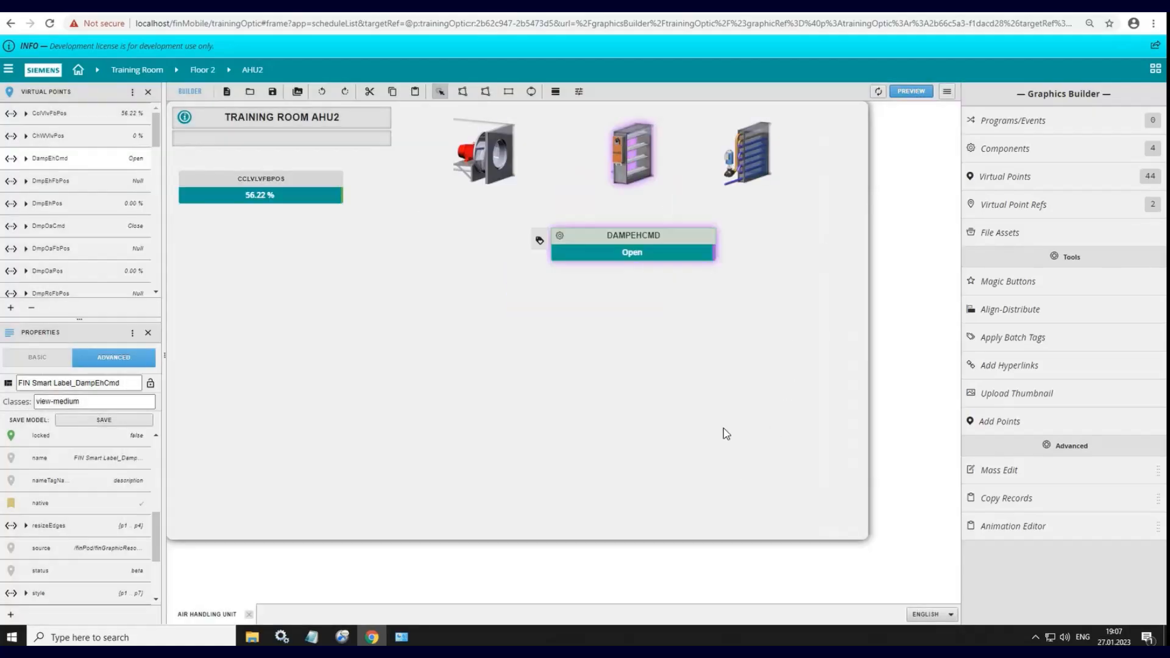
Step: Remove the Value Only style from the DampEhCmd label and check the graphic in the preview
right_click(644, 238)
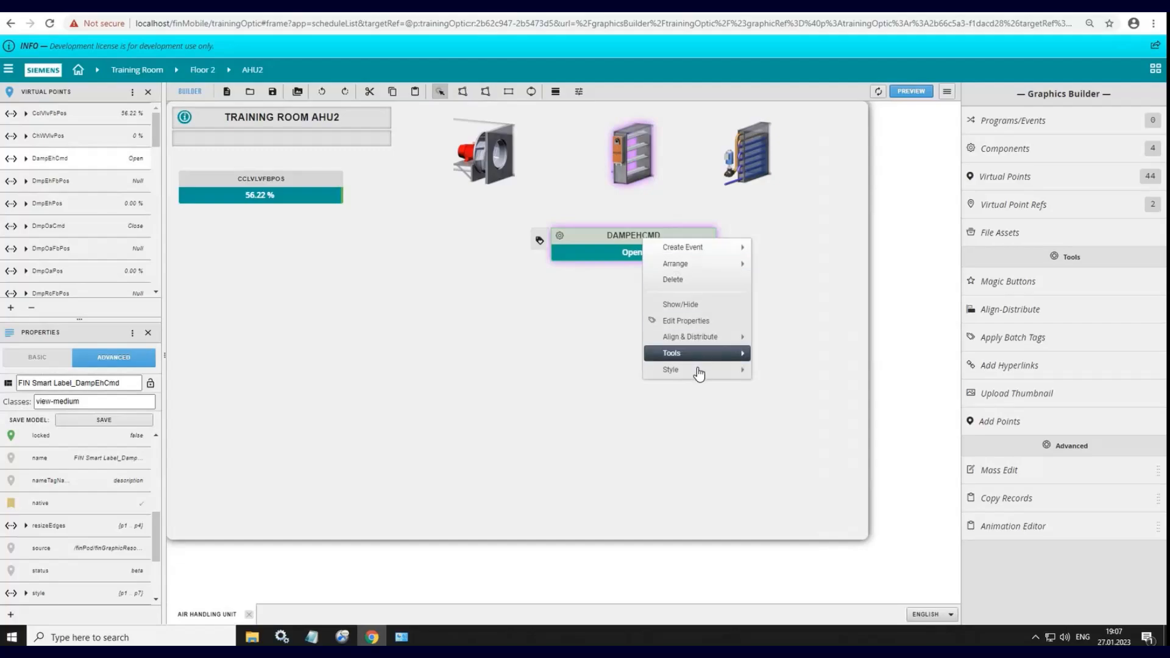
mouse_move(699, 371)
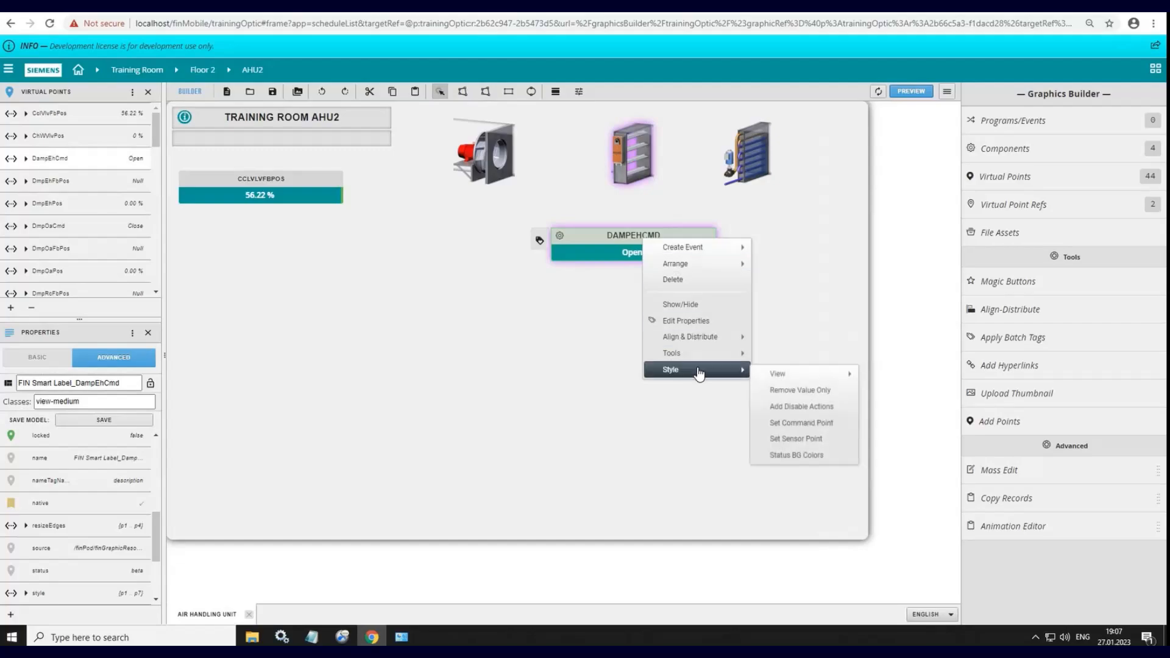
left_click(786, 393)
left_click(914, 96)
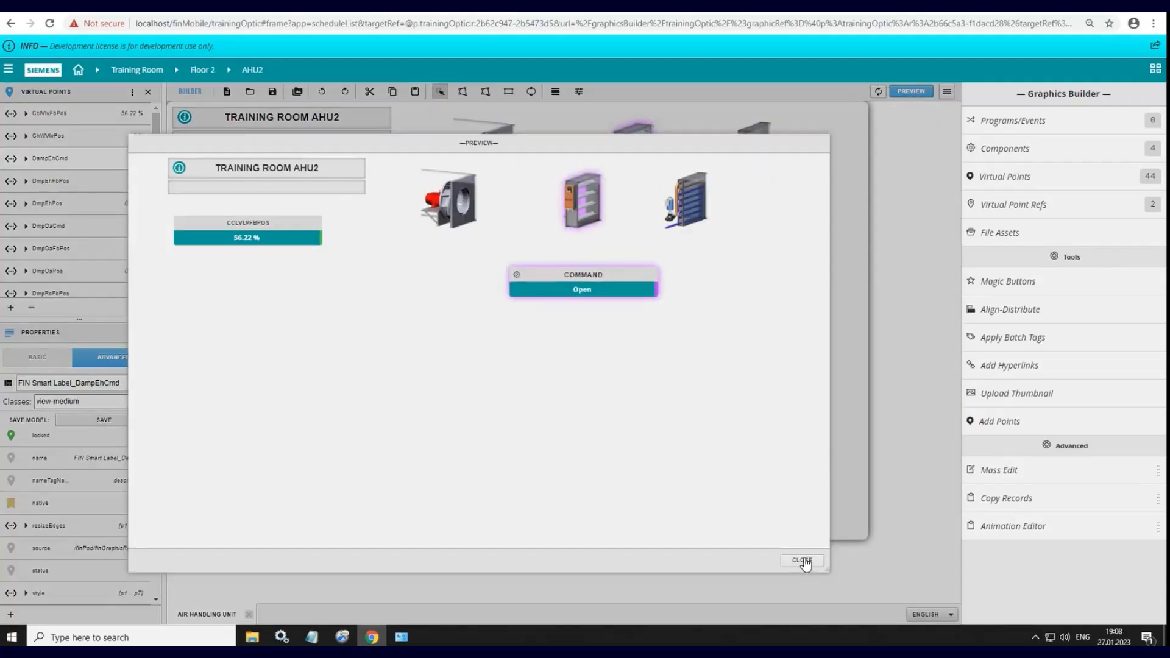
left_click(802, 561)
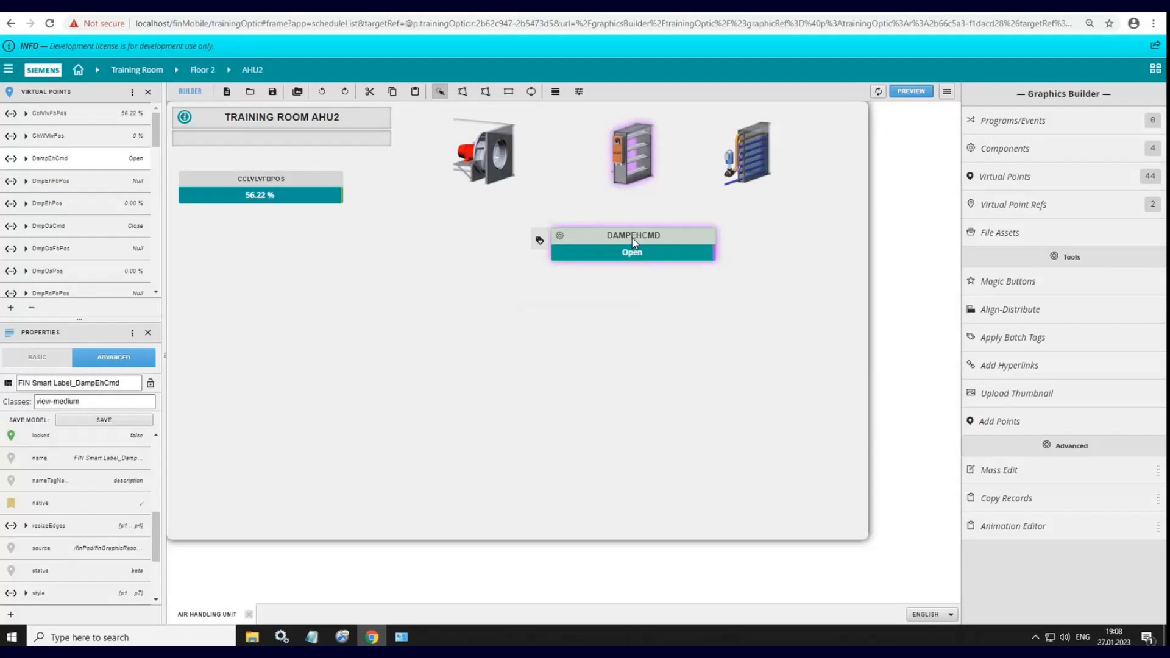
Step: Start defining status background colors for the DampEhCmd label, using kind Boolean and status tag curVal
left_click(974, 11)
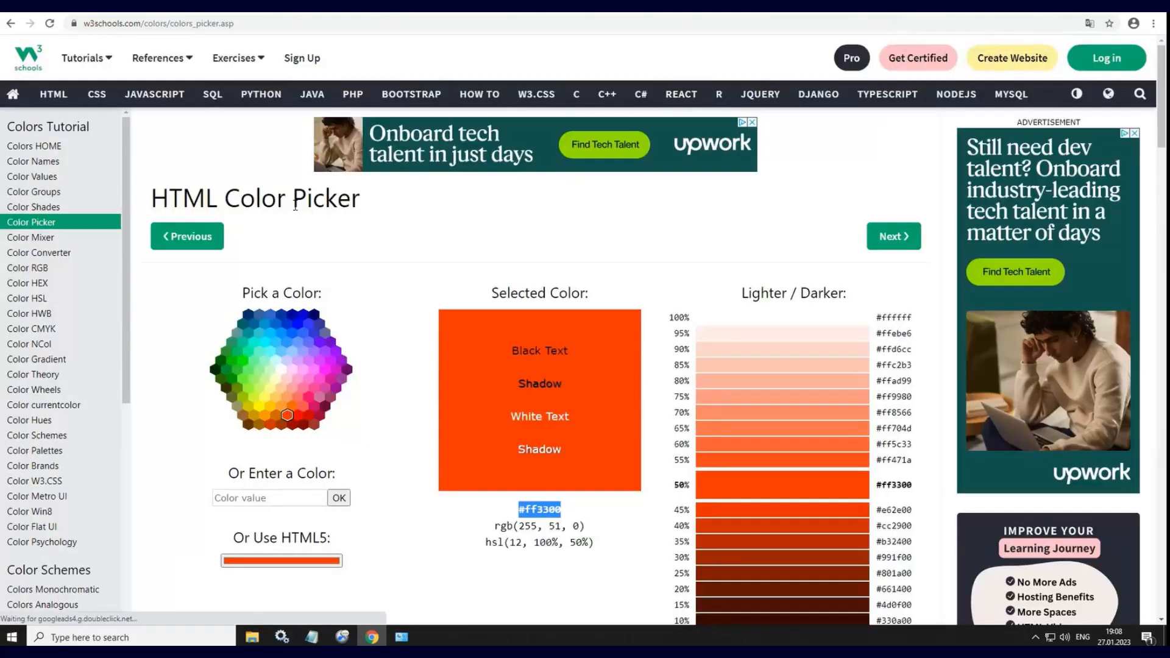
left_click(455, 11)
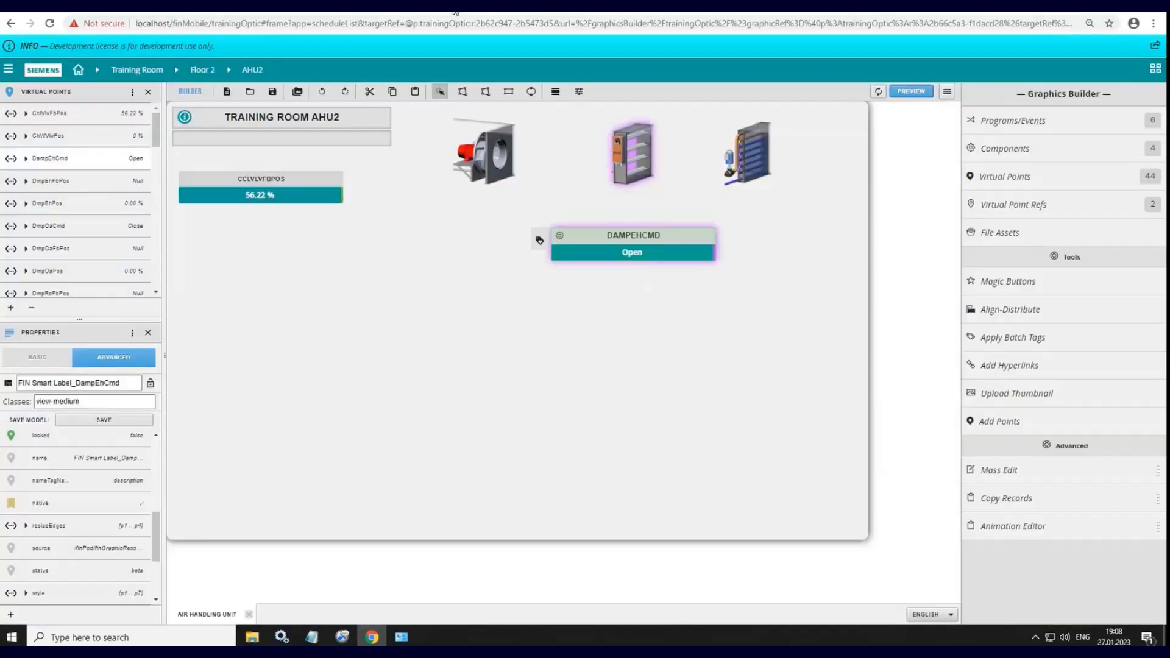
right_click(618, 242)
mouse_move(652, 372)
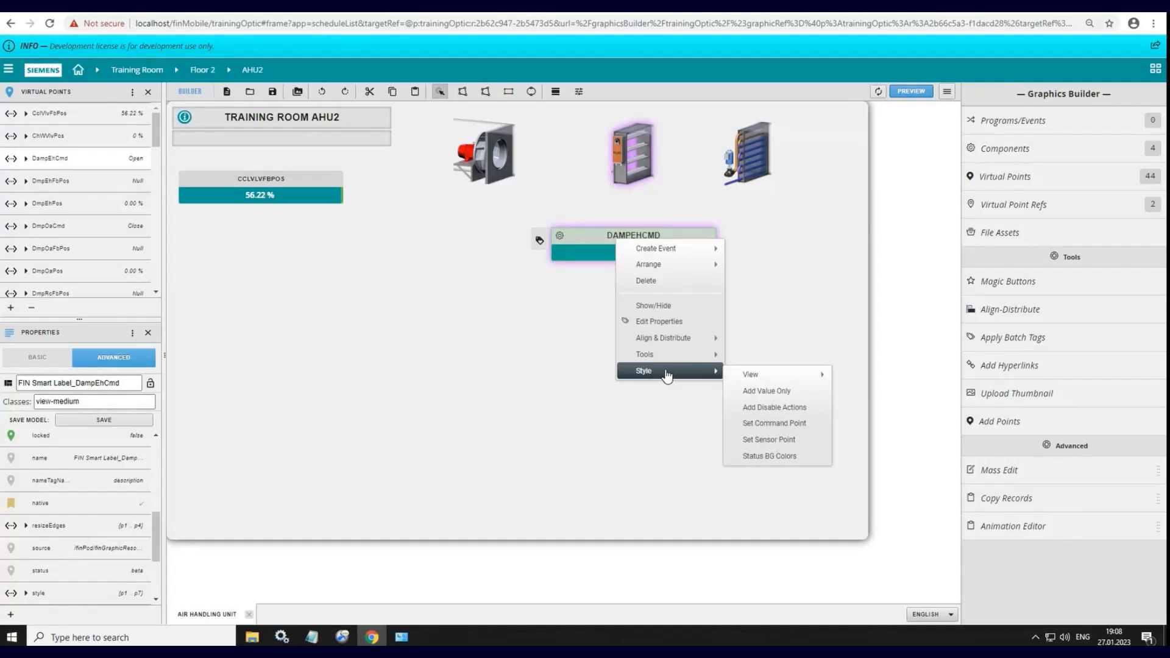
left_click(757, 457)
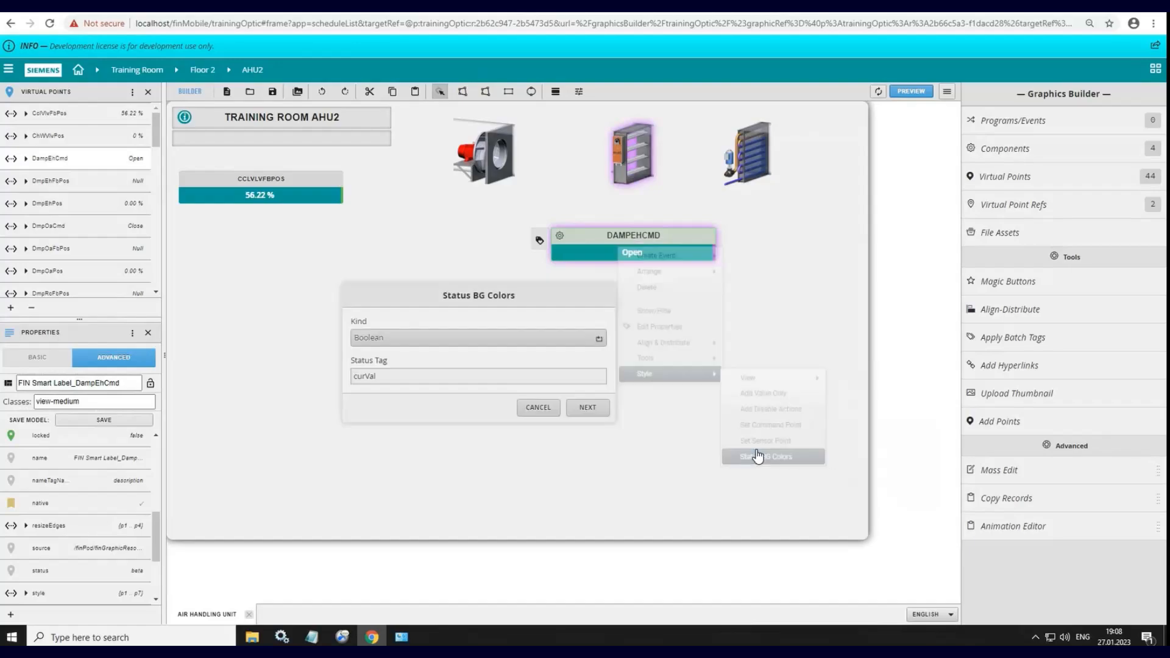
left_click(585, 407)
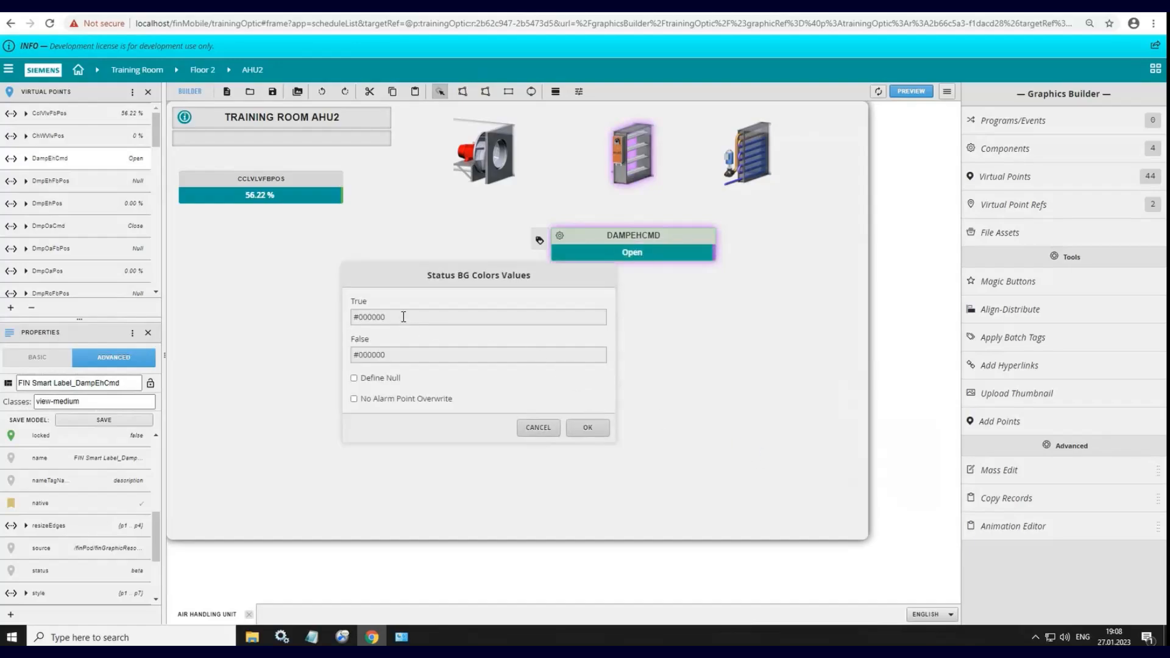
left_click_drag(313, 306, 312, 306)
Step: Copy the green #009933 from the W3Schools HTML Color Picker and set it as the True status background color
left_click(952, 5)
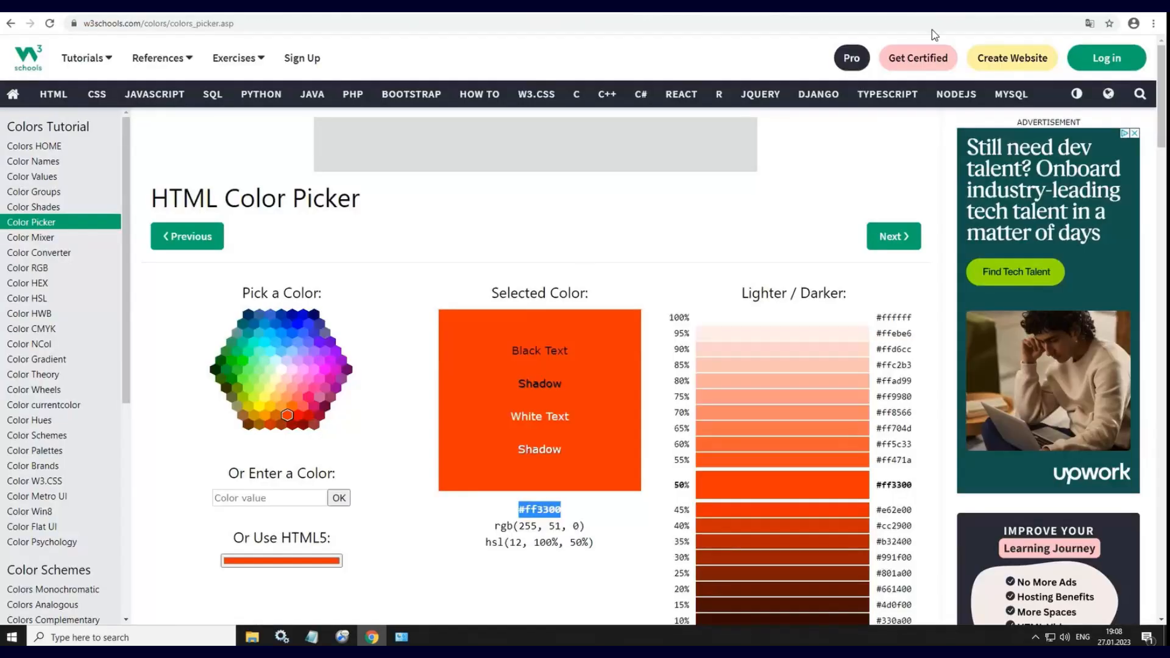
left_click(228, 371)
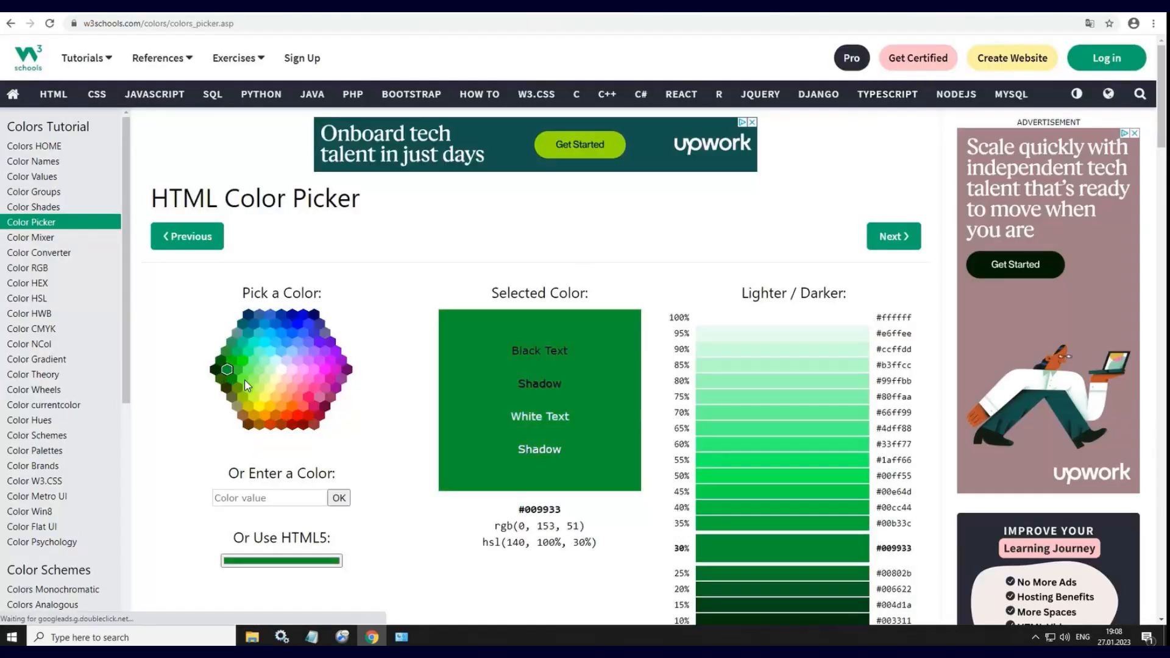
left_click_drag(519, 509, 560, 511)
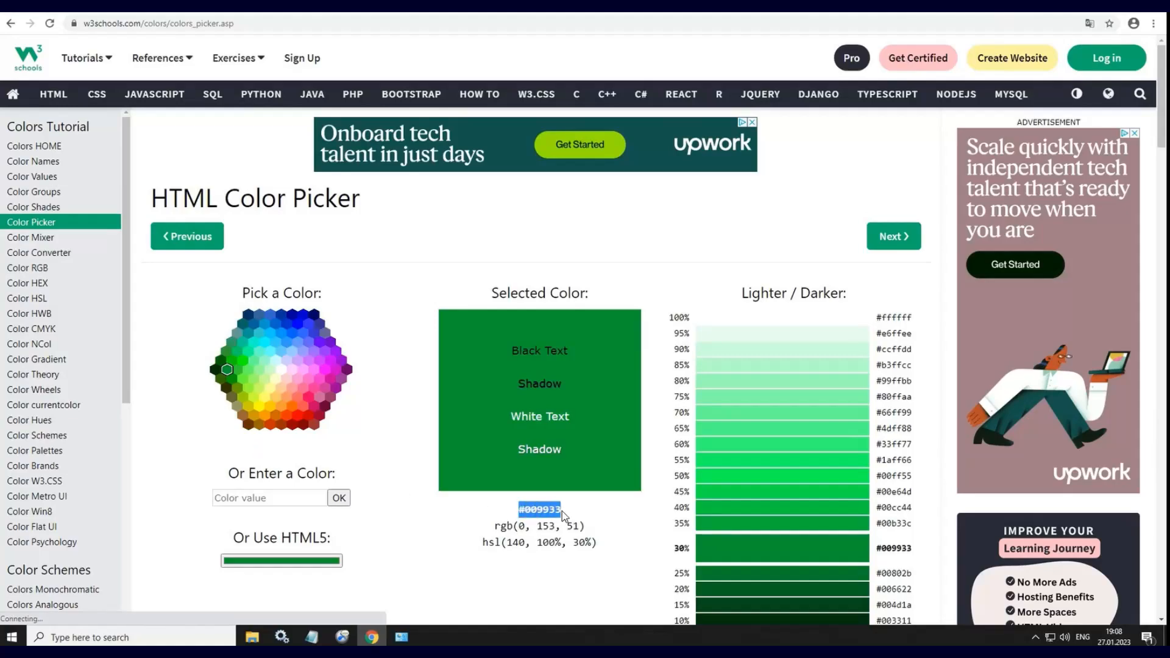
right_click(550, 510)
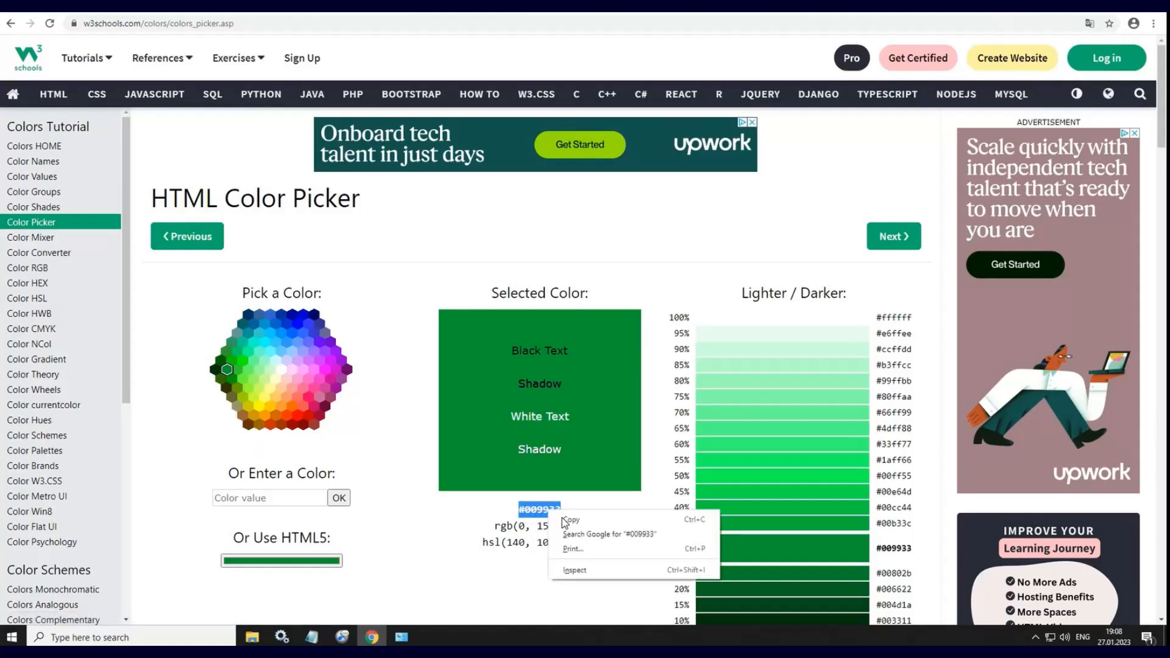
left_click(568, 521)
left_click(435, 9)
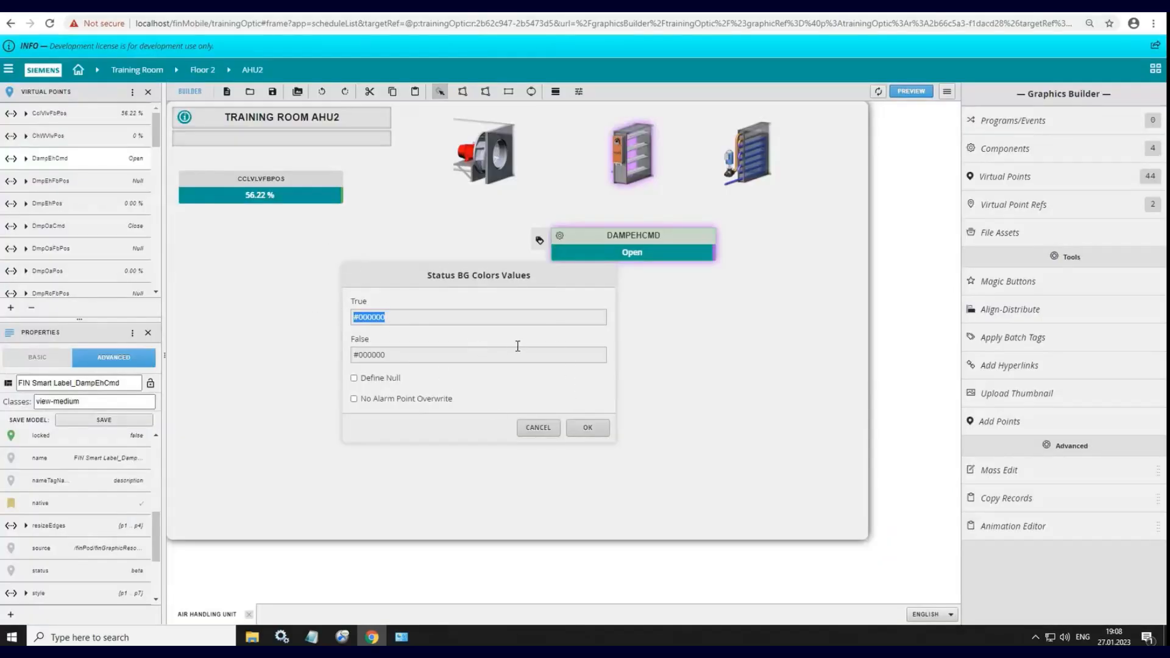
key("ctrl+v")
Step: Copy the light shade #ebebe0 of #999966 from the W3Schools color picker, set it as the False color, and confirm the status colors
left_click(937, 13)
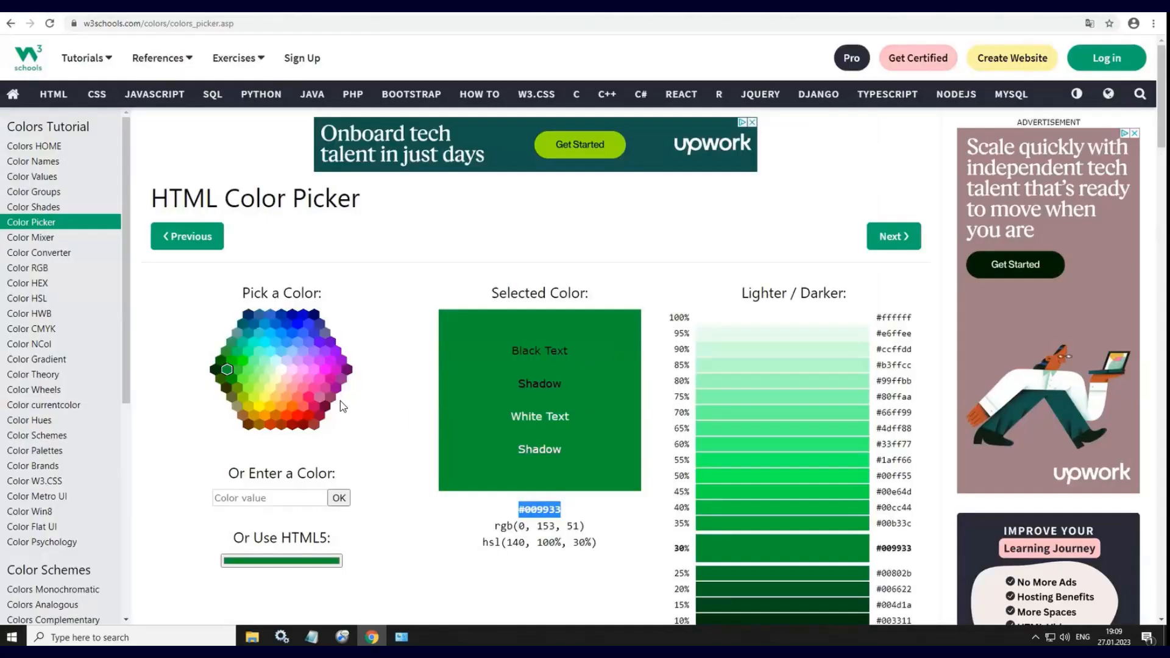
left_click(238, 407)
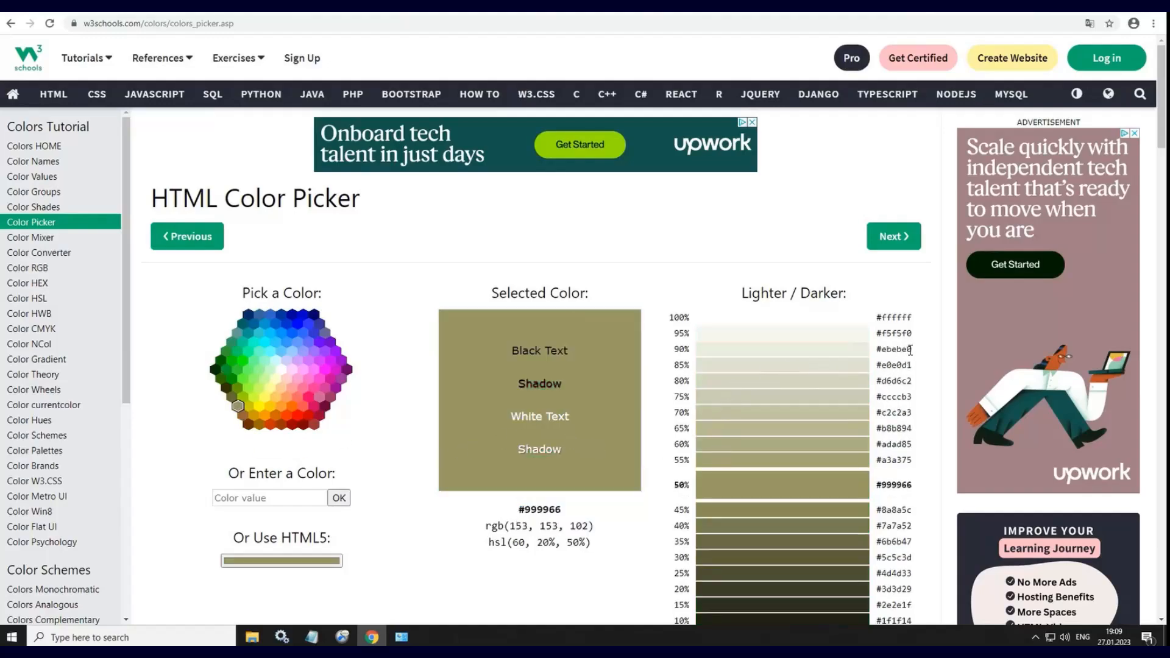
left_click_drag(910, 350, 876, 350)
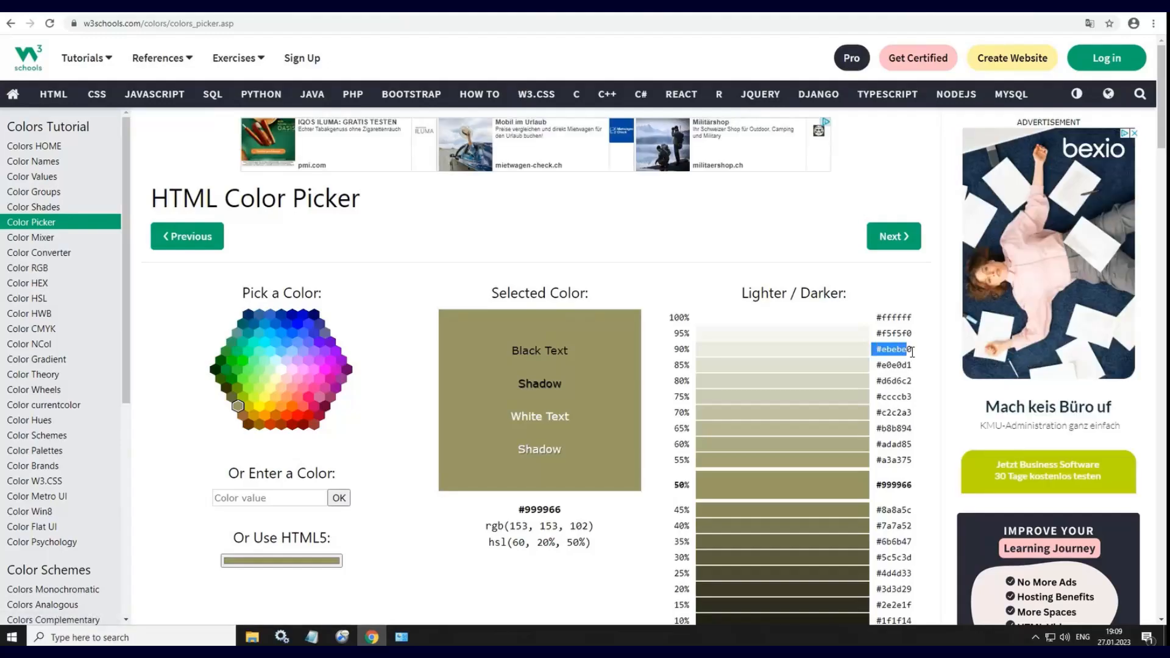
left_click(468, 6)
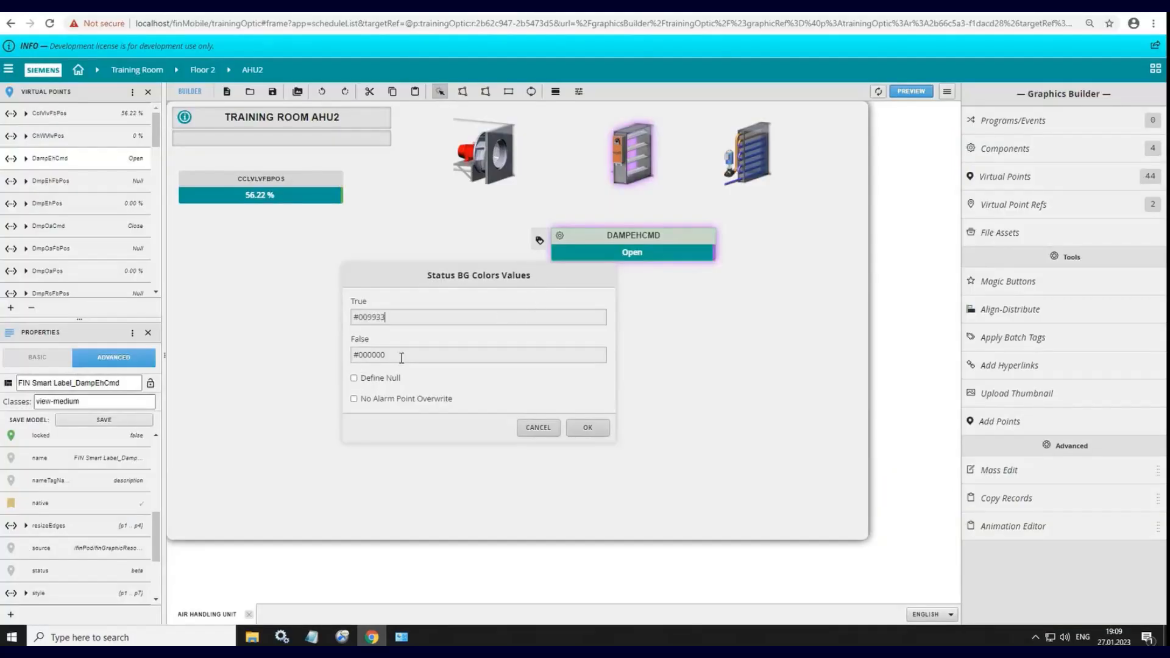
left_click_drag(367, 353, 334, 360)
key("ctrl+v")
left_click(588, 430)
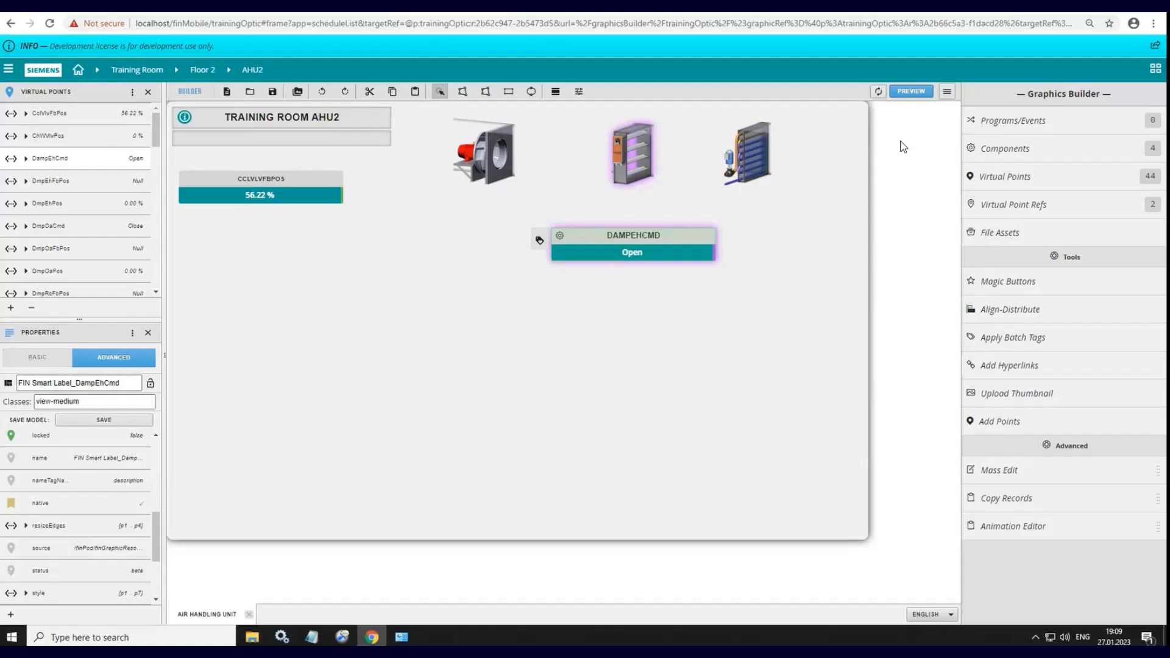
Step: Preview the graphic and issue the Emergency Inactive command to DampEhCmd from its label to test the status colors
left_click(906, 92)
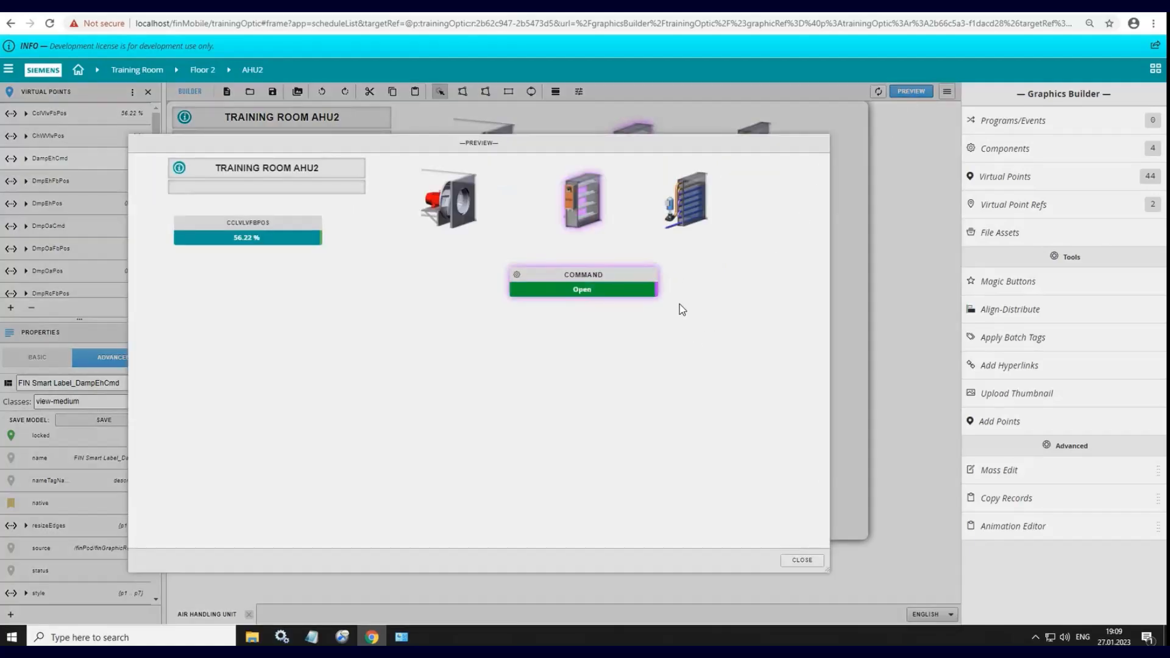
left_click(518, 277)
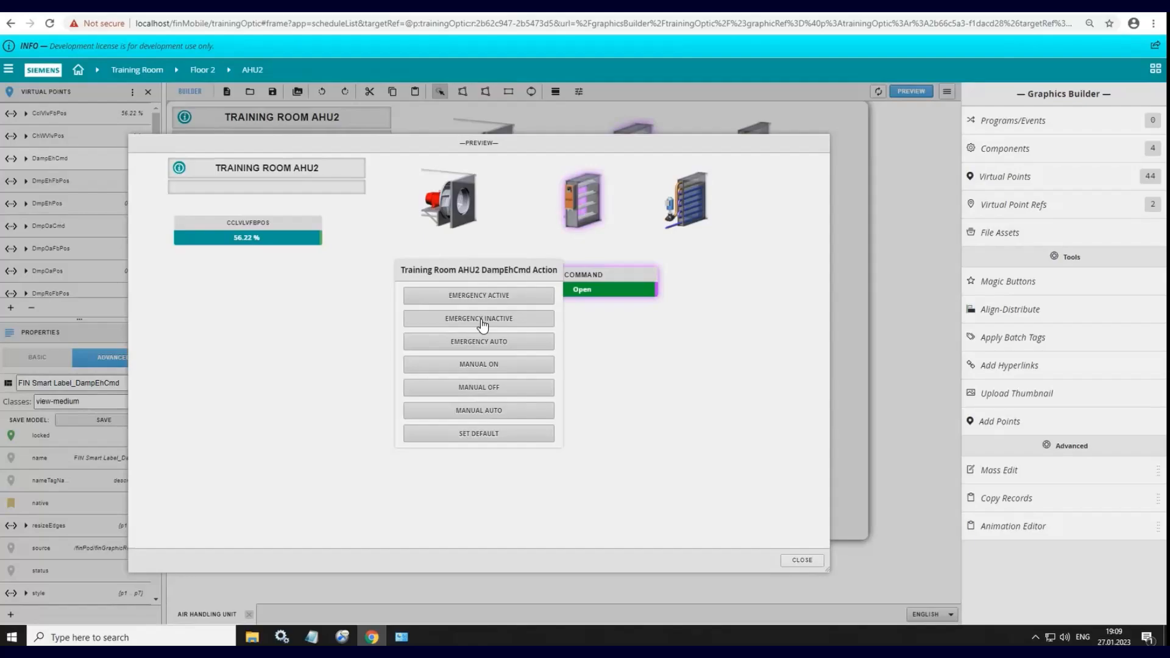
left_click(481, 321)
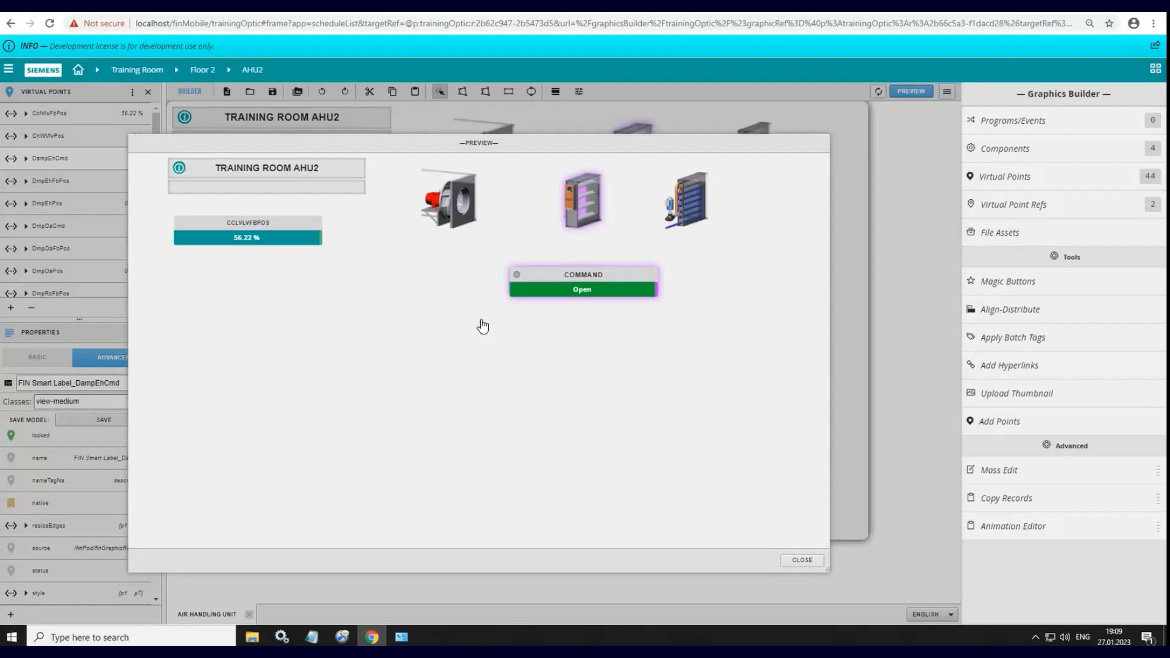